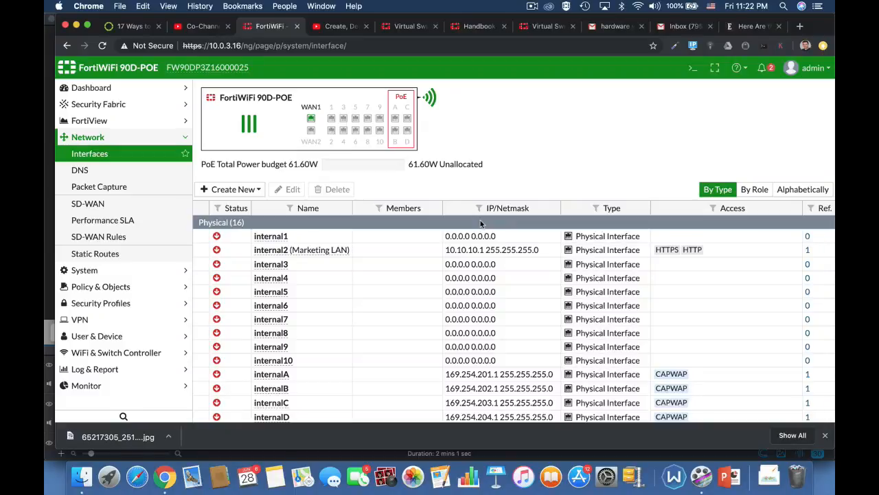
In the CLI console, enter the configuration with config system virtual-switch and list its existing entries with get
left_click(693, 67)
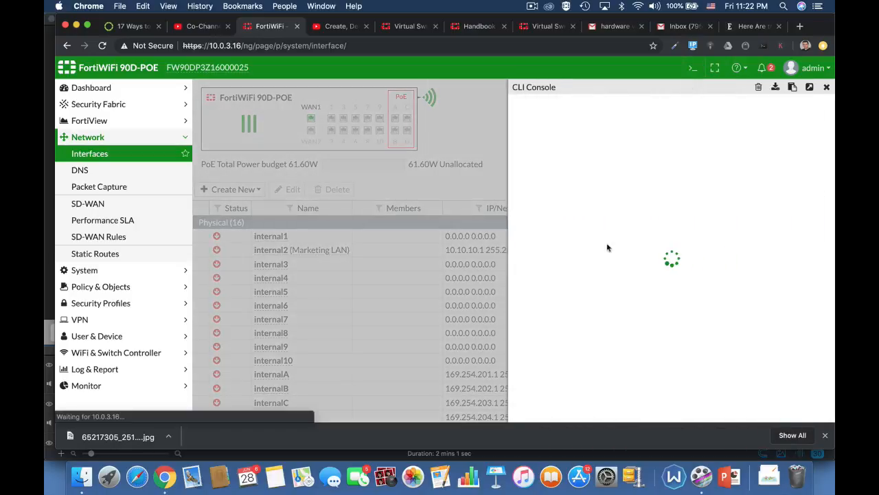
type("con")
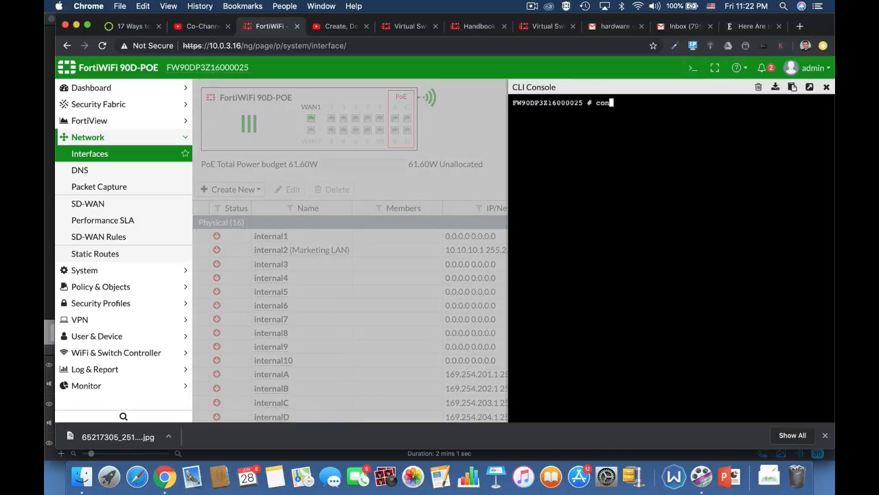
type("fig s")
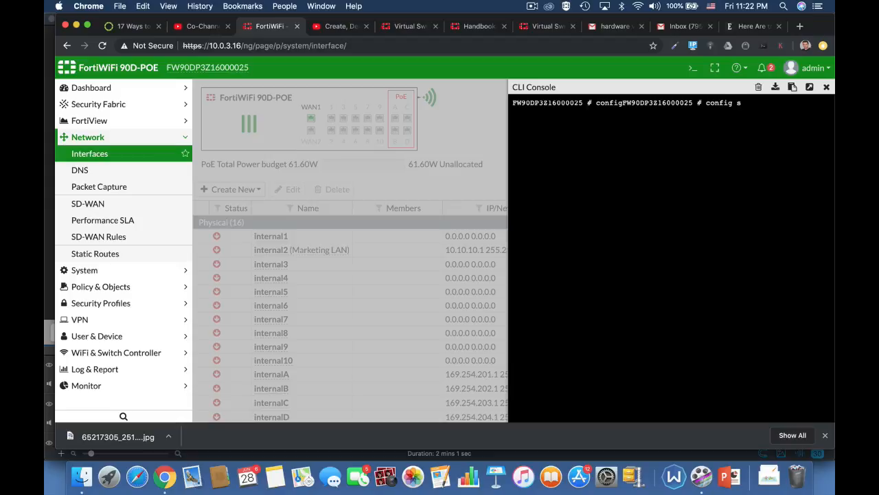
type("ystem virtual-switch")
key("Return")
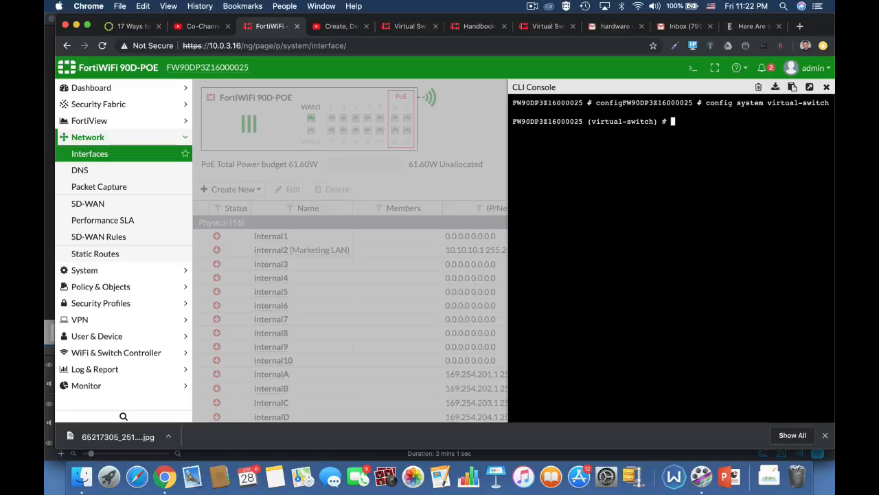
type("get")
key("Return")
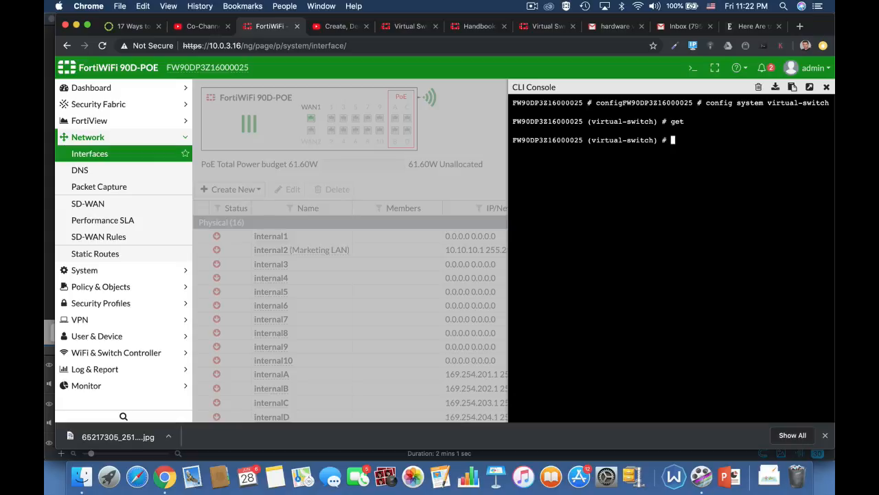
Create a virtual switch entry named marketing and set its physical-switch to sw0
type("edit marketing")
key("Return")
type("set ")
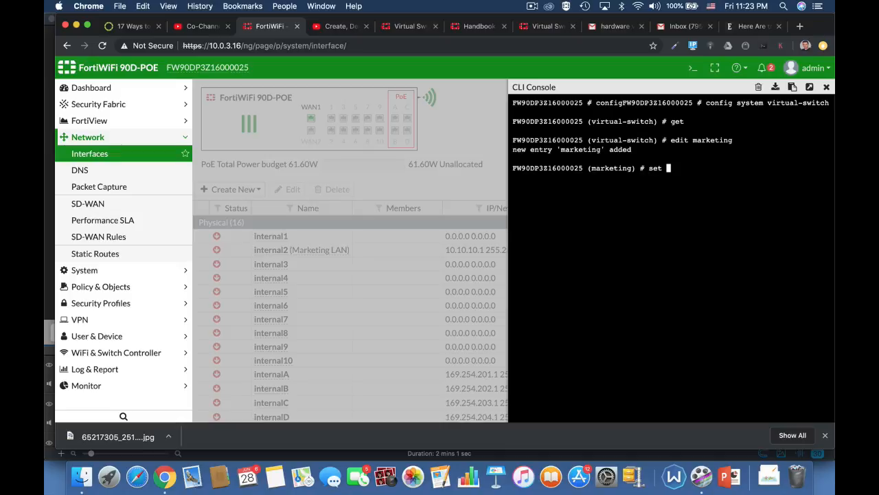
type("p")
key("Tab")
type("sw0")
key("Return")
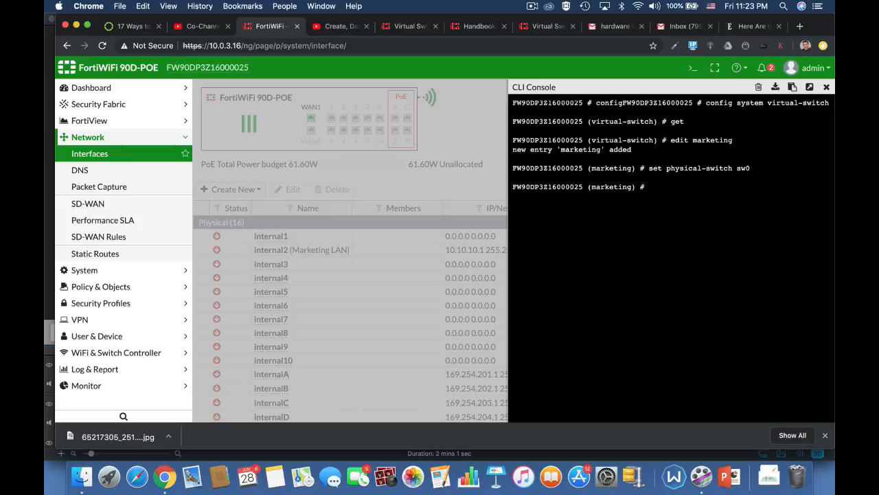
Enter the marketing switch's port configuration and add internal4 as a member port
type("config port")
key("Return")
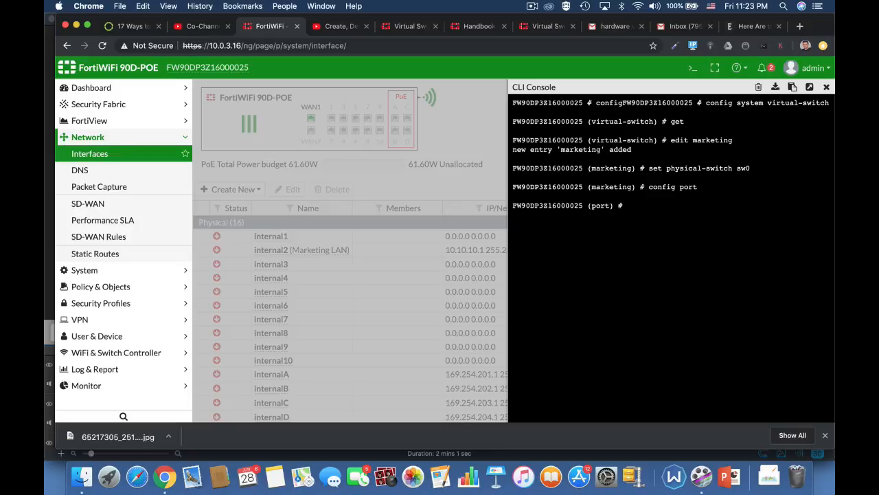
type("edit internal4")
key("Return")
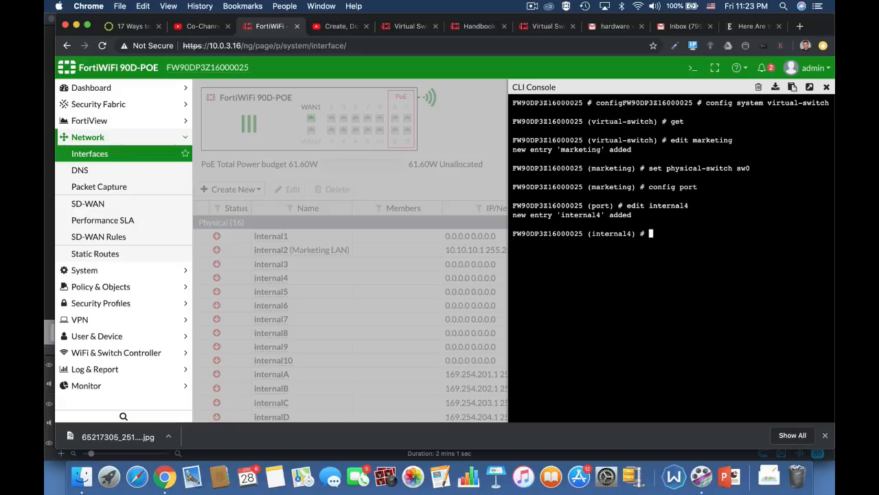
type("next")
key("Return")
Add internal5 as a member port of the marketing switch, finishing the entry with next
type("ed")
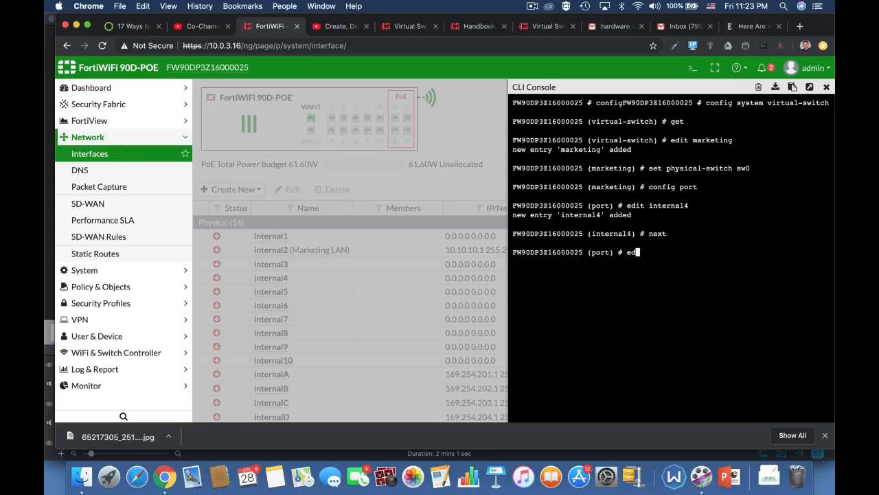
type("it internal5")
key("Return")
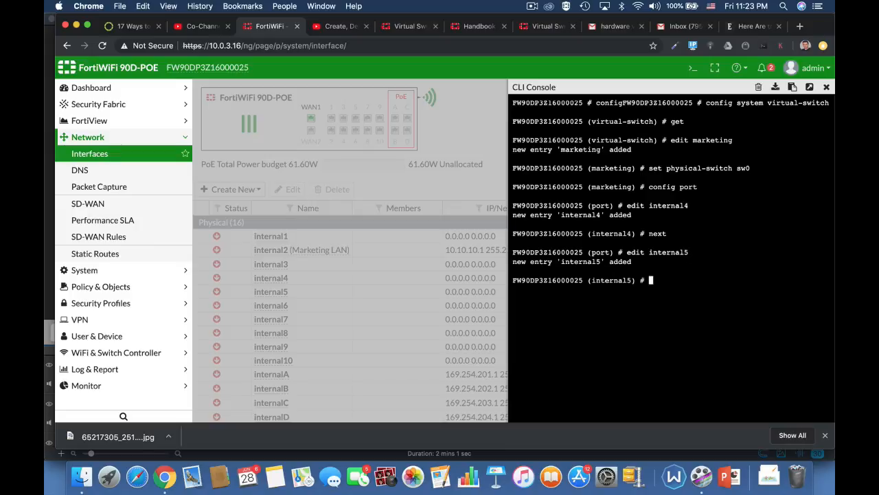
type("edit")
key("BackSpace")
key("BackSpace")
key("BackSpace")
key("BackSpace")
type("next")
key("Return")
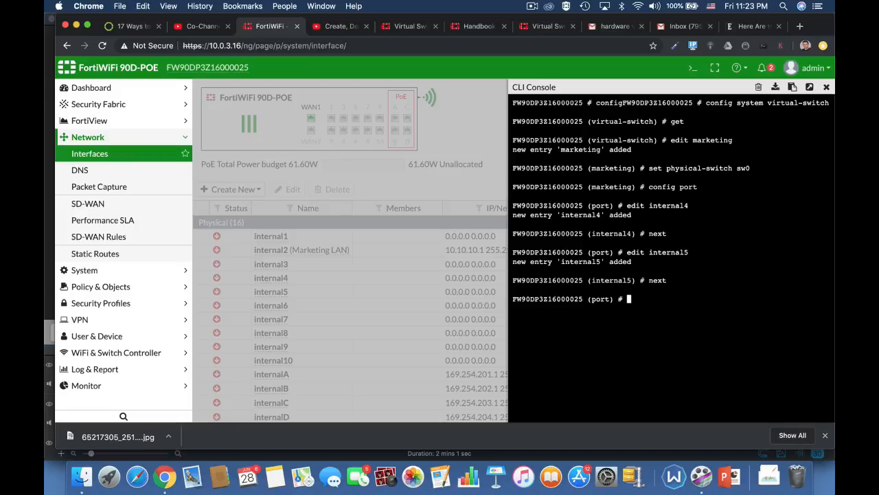
Add internal6 as a member port, then end the port and marketing switch configuration to save it
type("edit internal6")
key("Return")
type("next")
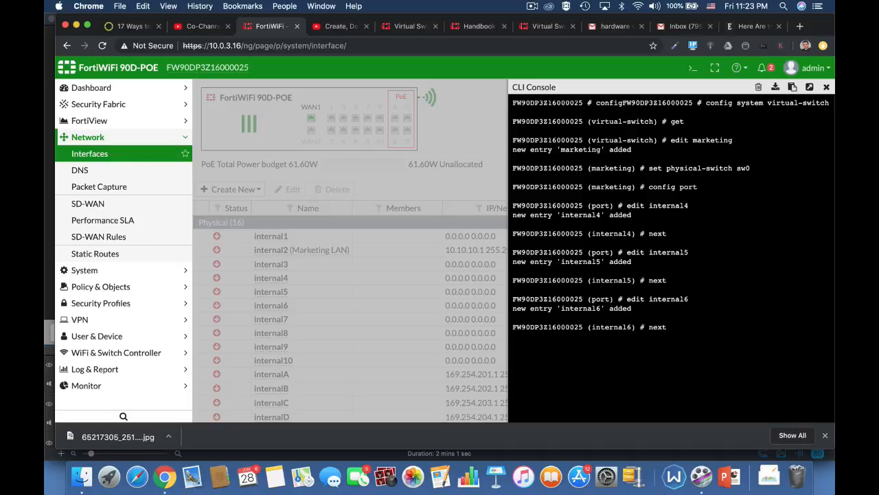
key("Return")
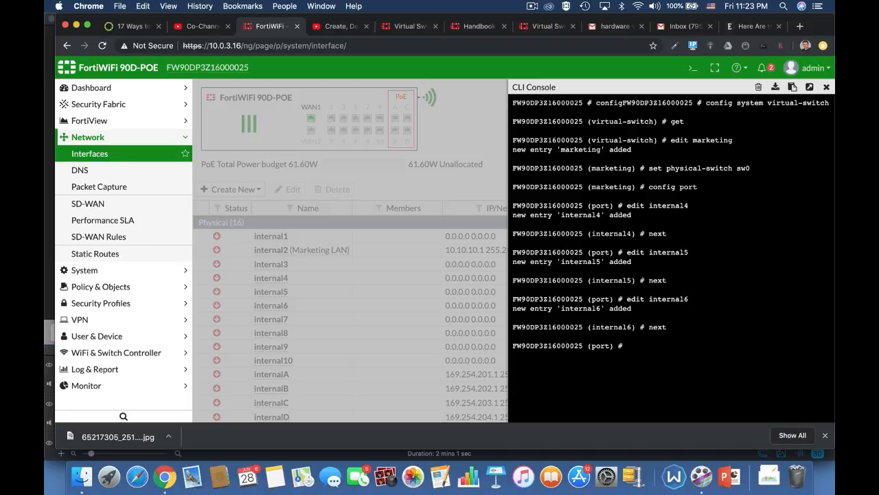
type("end")
key("Return")
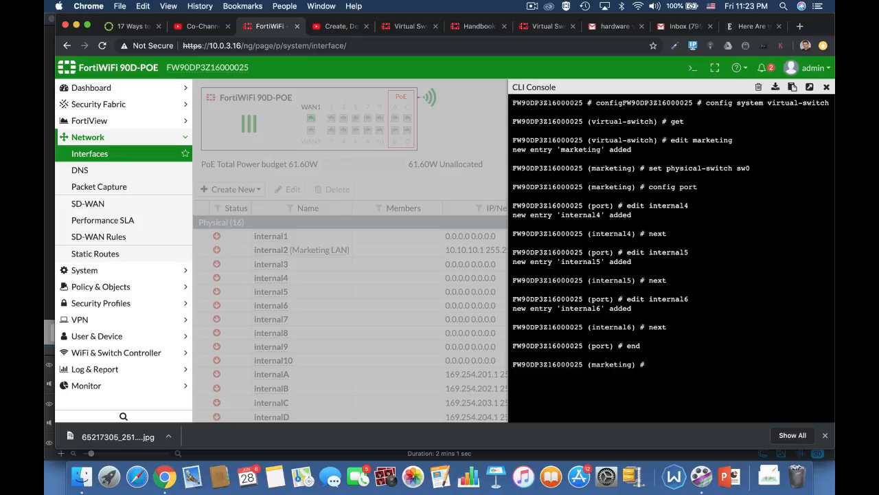
type("end")
key("Return")
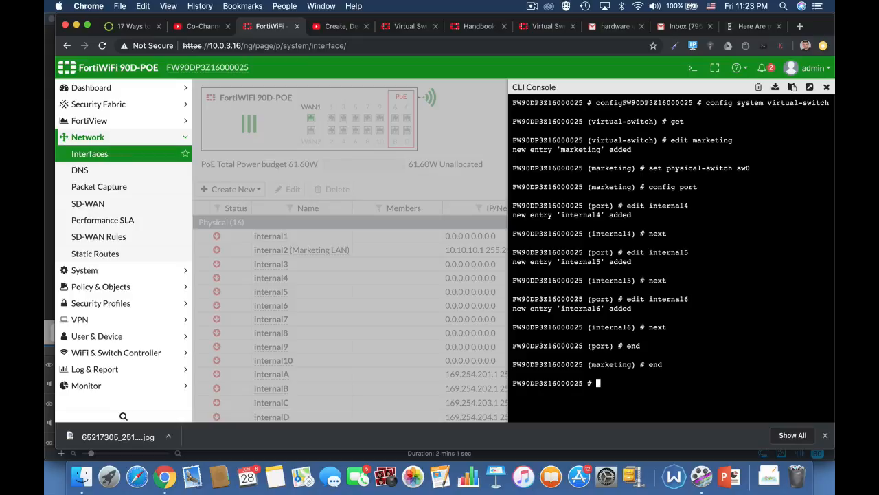
Enter the virtual-switch configuration again with config system virtual-switch
type("config system sw")
key("Tab")
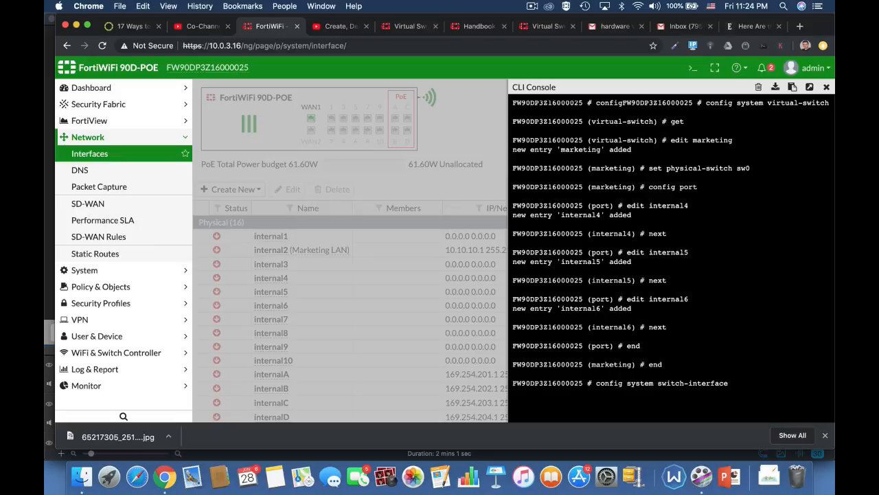
key("BackSpace")
key("BackSpace")
key("BackSpace")
key("BackSpace")
key("BackSpace")
key("BackSpace")
key("BackSpace")
key("BackSpace")
key("BackSpace")
key("BackSpace")
key("BackSpace")
key("BackSpace")
key("BackSpace")
key("BackSpace")
key("BackSpace")
key("BackSpace")
type("virtual-switch")
key("Return")
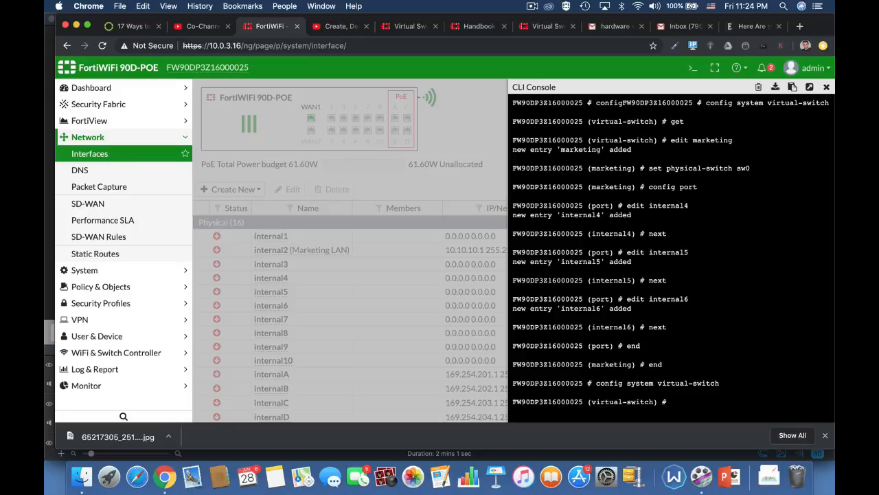
List the configured virtual switches with get and leave the configuration with end
type("get")
key("Return")
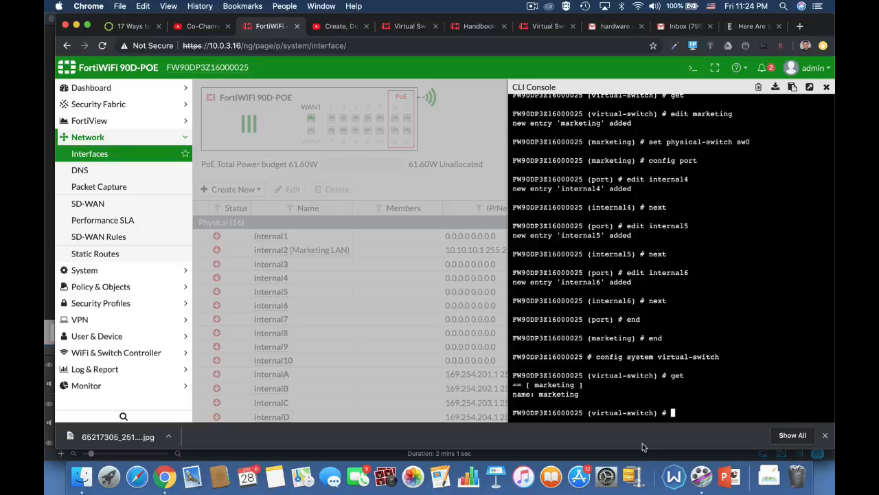
type("end")
key("Return")
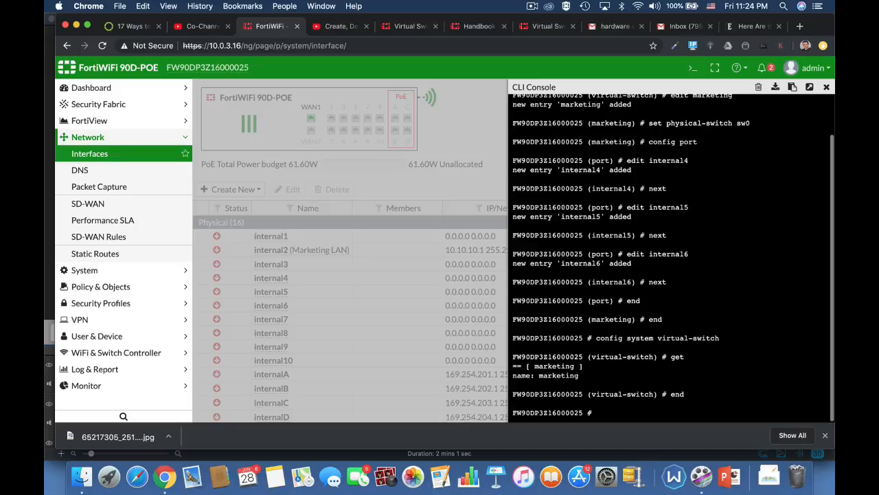
type("end")
key("Return")
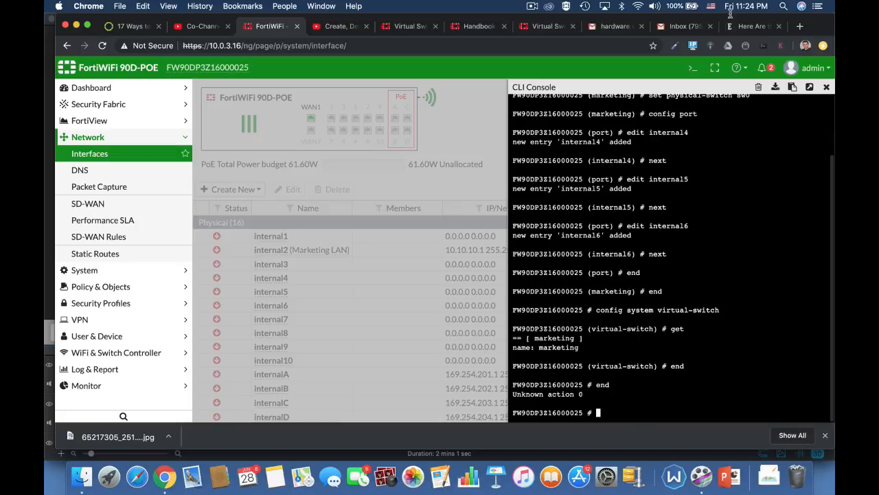
Close the CLI console and reload the network interfaces page
left_click(826, 88)
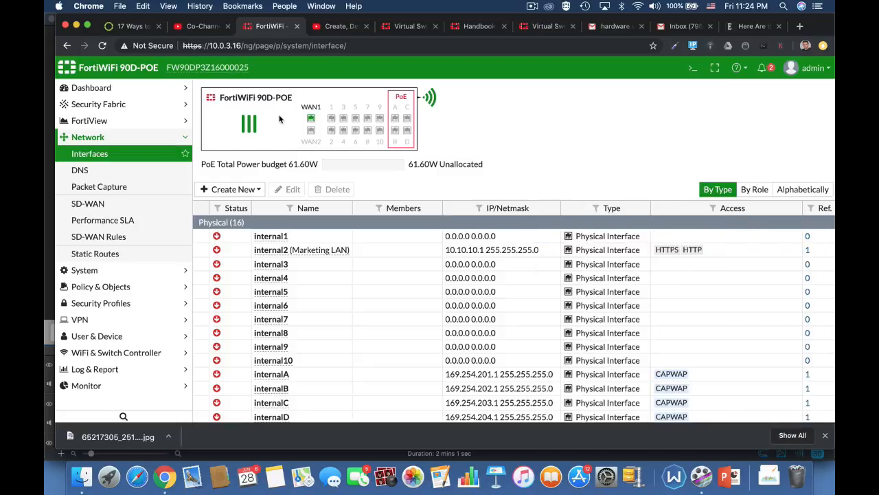
left_click(304, 45)
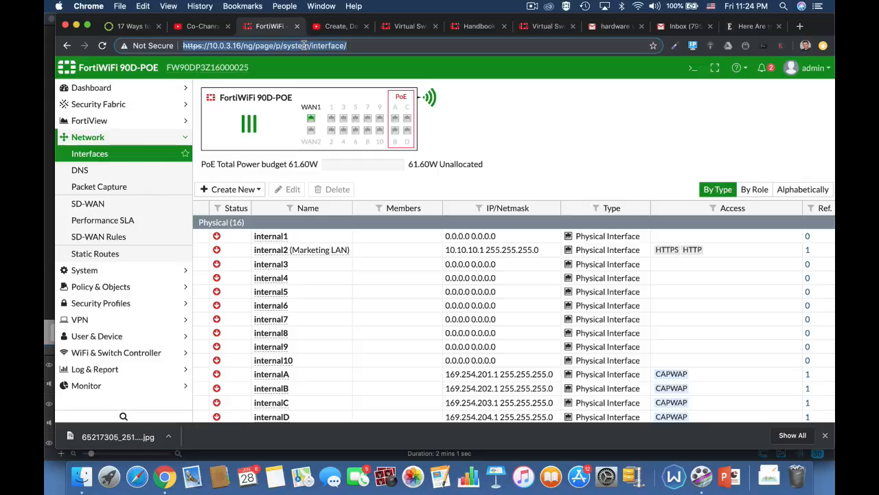
key("Return")
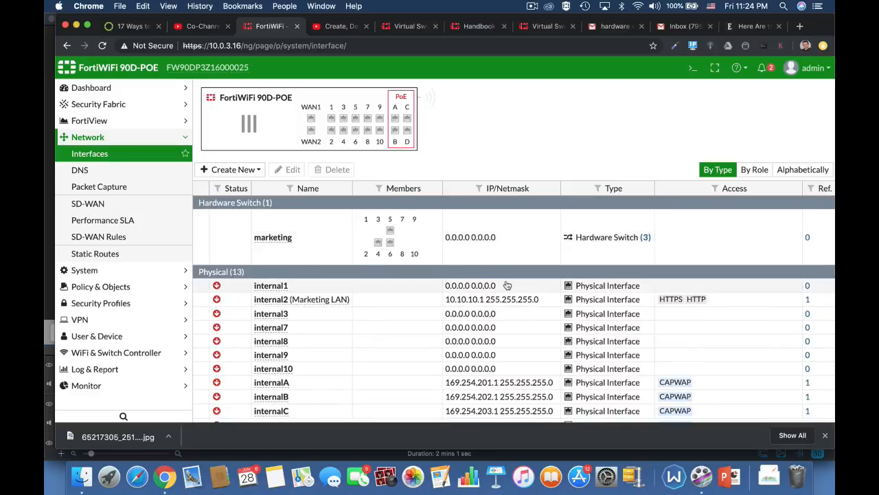
Edit the marketing hardware switch, setting its alias to lan2 and its role to LAN
left_click(274, 256)
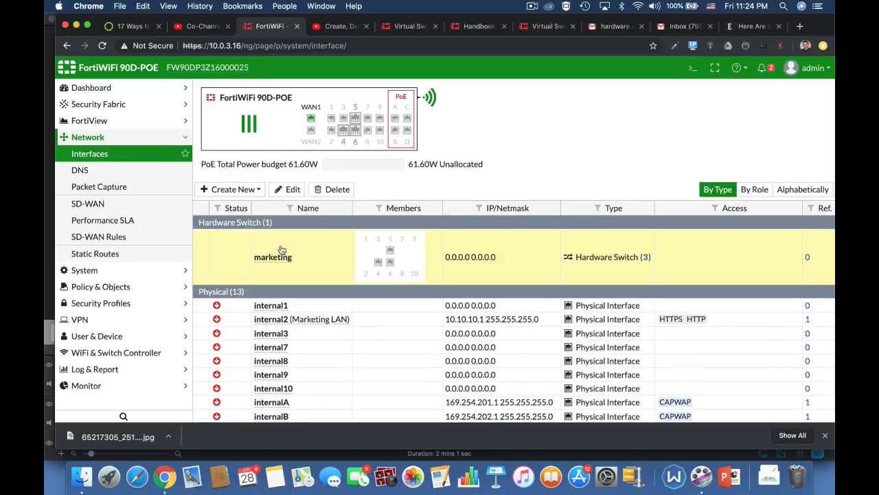
left_click(290, 190)
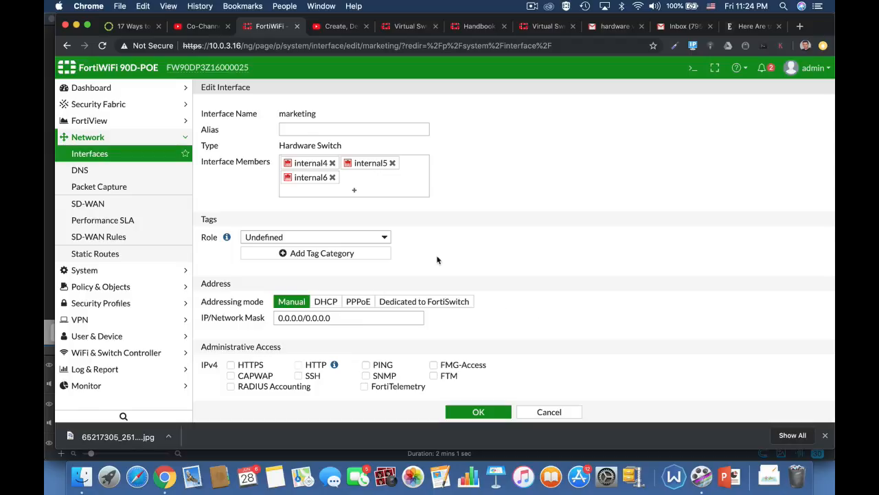
left_click(386, 128)
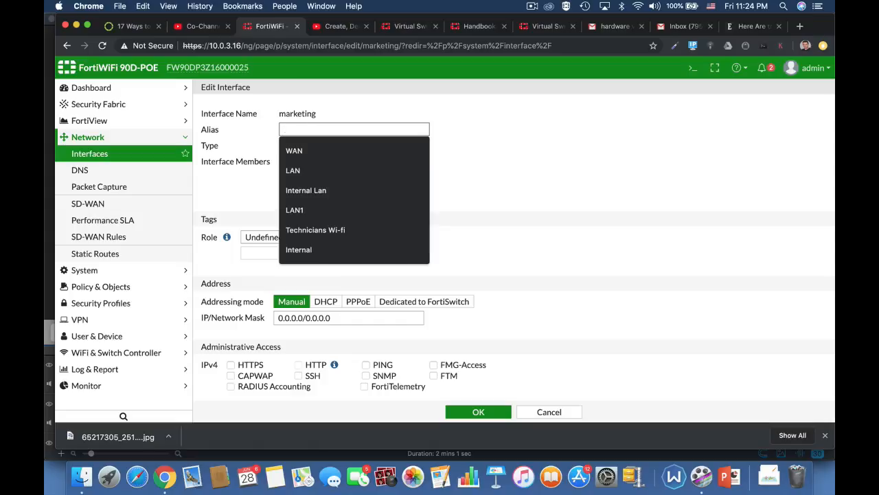
type("lan2")
left_click(500, 168)
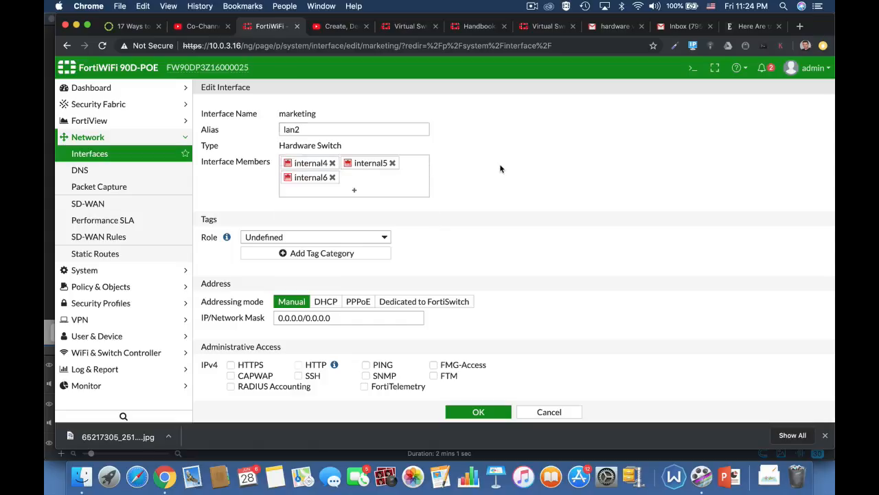
left_click(371, 238)
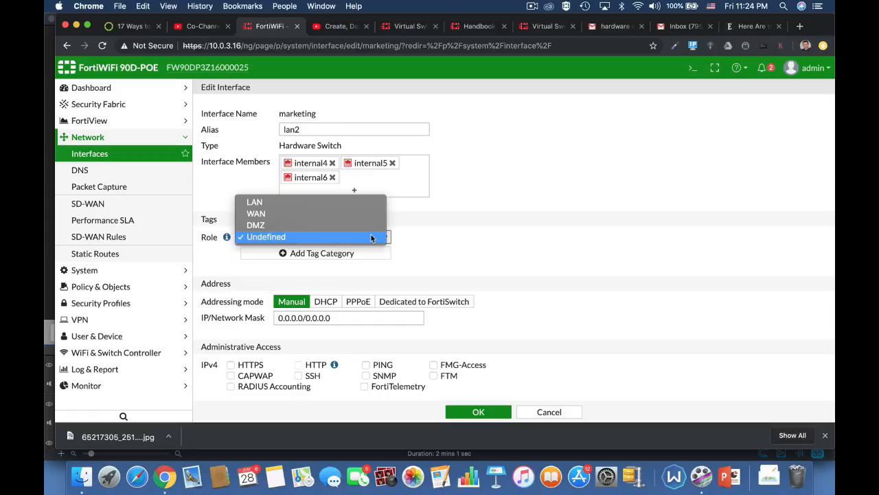
left_click(346, 202)
Try to set the marketing interface's IP/Network Mask to 10.0.3.17/24
scroll(487, 281, "down", 3)
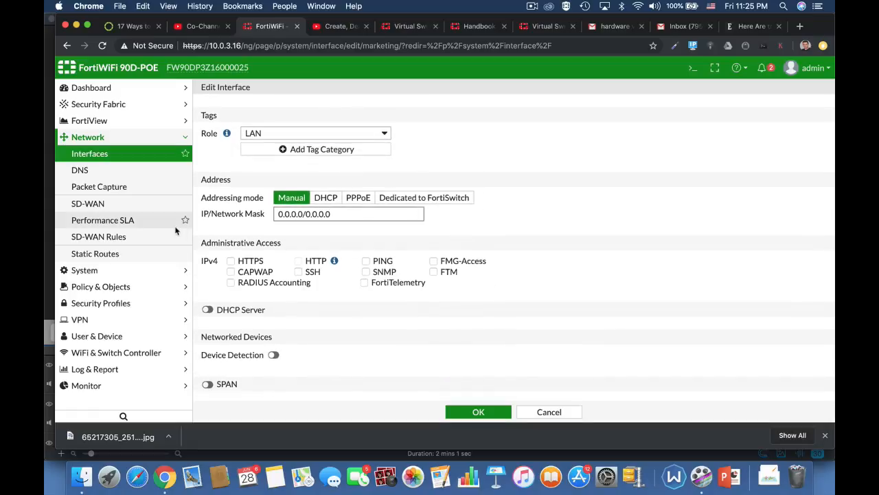
left_click_drag(342, 214, 261, 217)
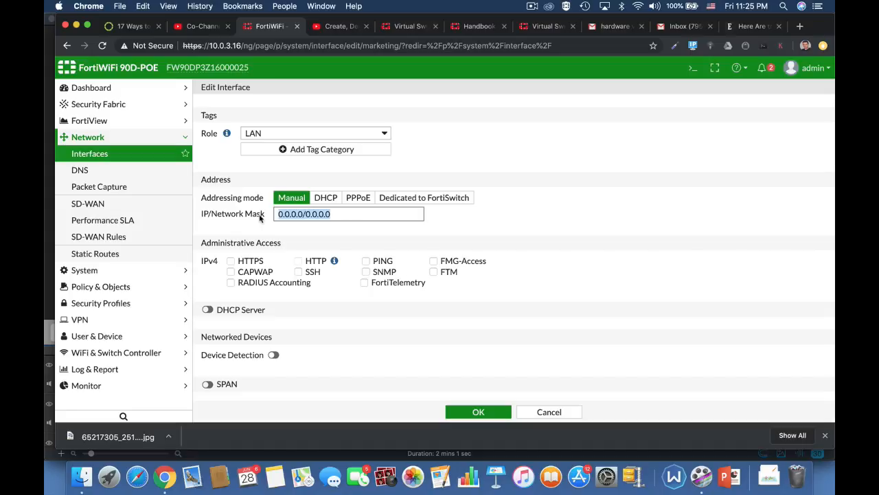
type("10.0.3.")
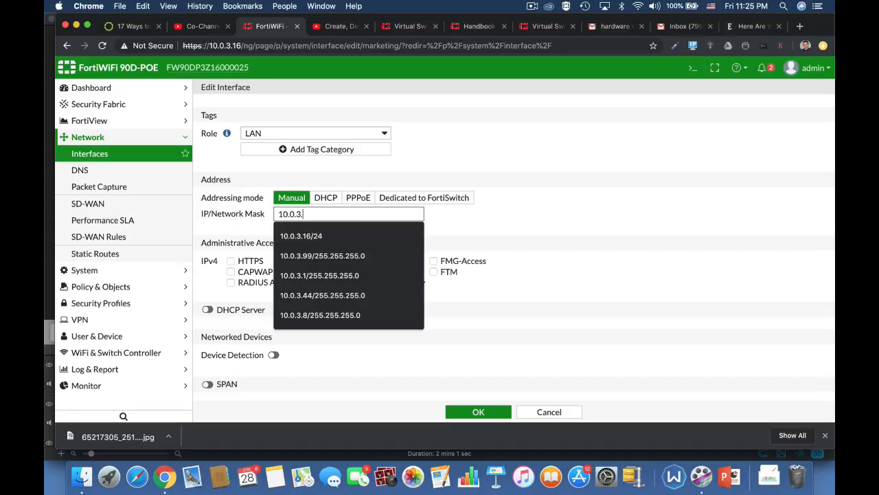
type("17")
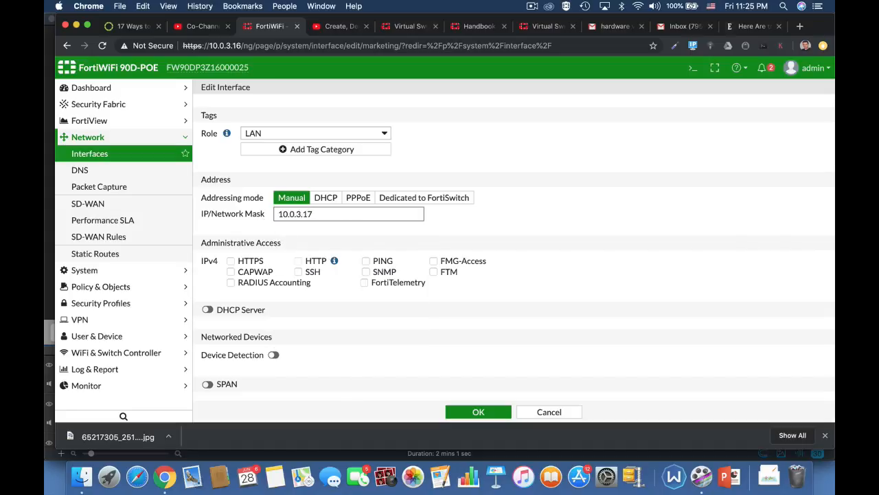
type("/24")
Replace the marketing interface's IP/Network Mask with 10.0.4.17/24
left_click(327, 213)
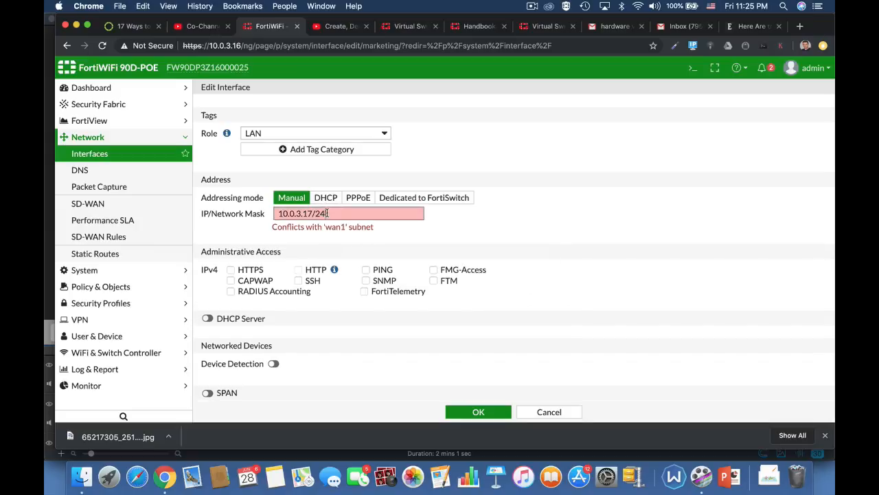
key("super+a")
type("10.")
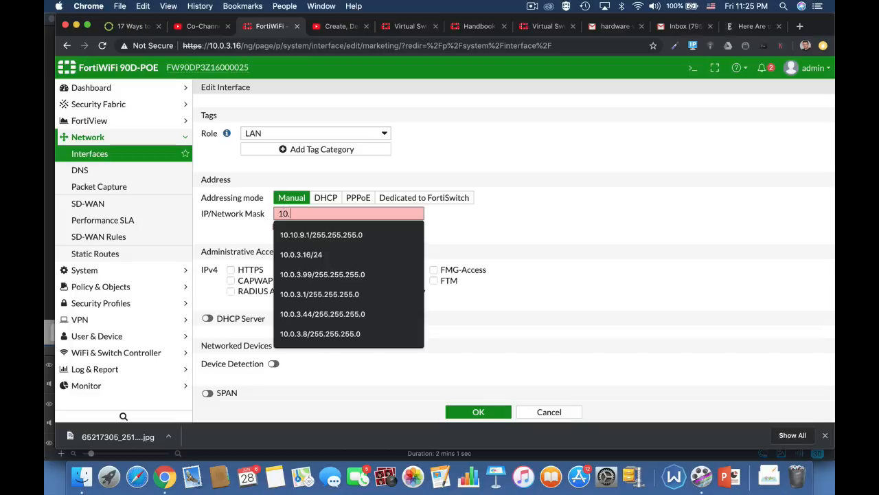
type("0.4.1")
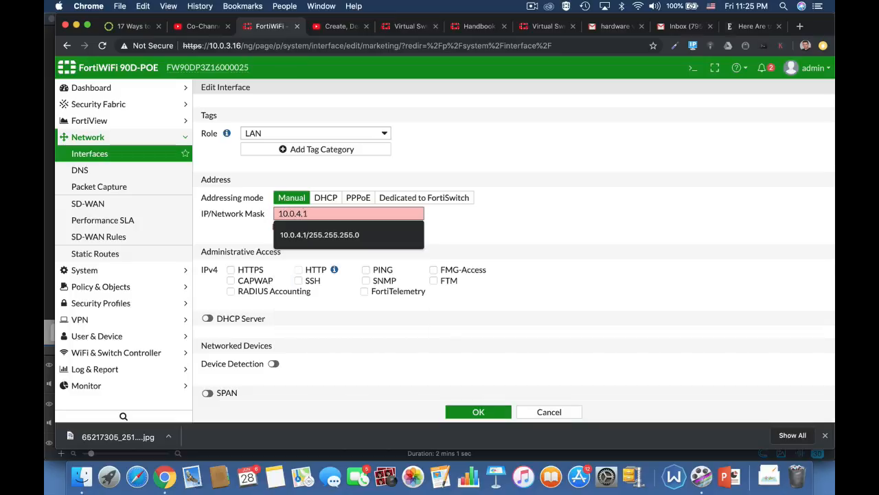
type("7/2")
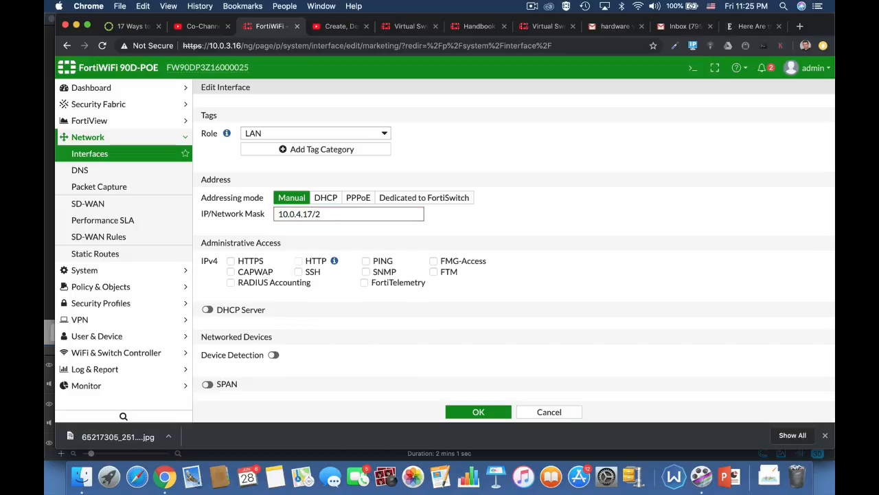
type("54")
left_click(487, 251)
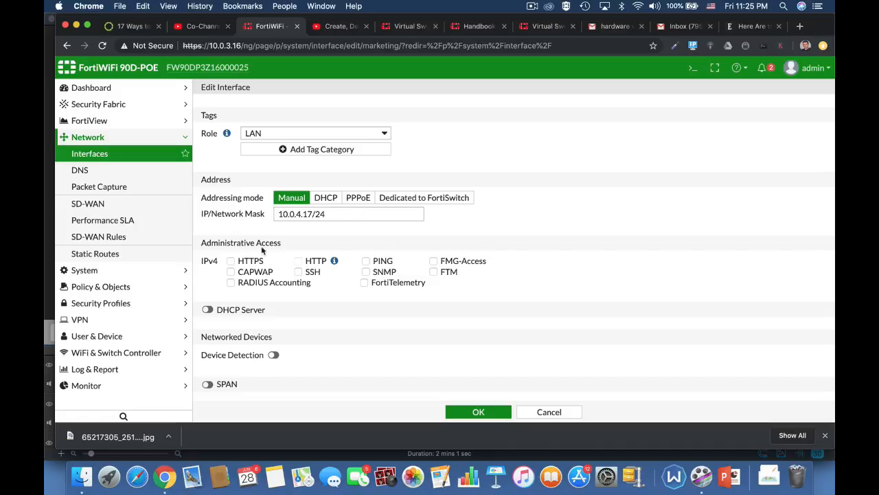
Allow HTTPS, HTTP and PING administrative access on the marketing interface and enable its DHCP server
left_click(239, 263)
left_click(366, 262)
left_click(207, 309)
scroll(514, 354, "down", 3)
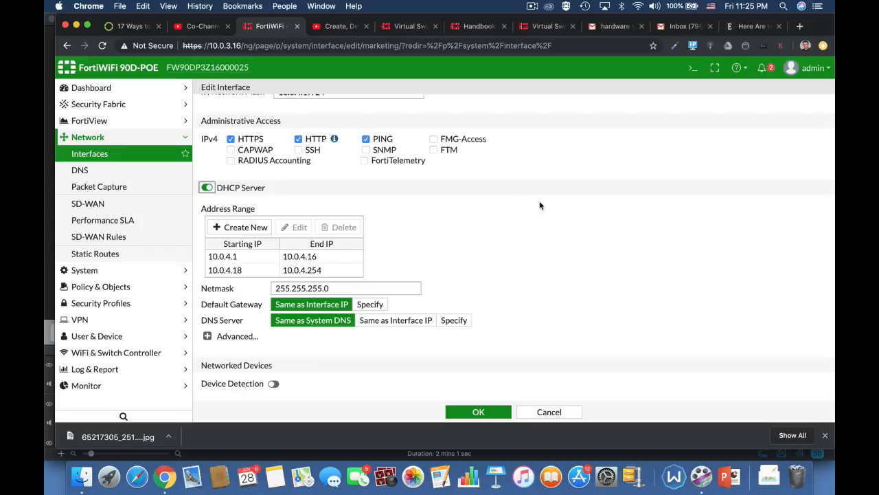
scroll(542, 204, "up", 3)
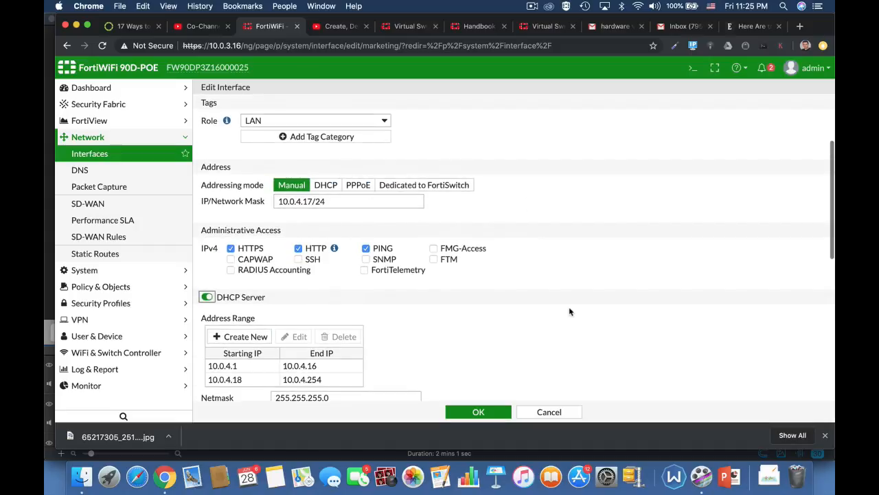
scroll(569, 306, "down", 4)
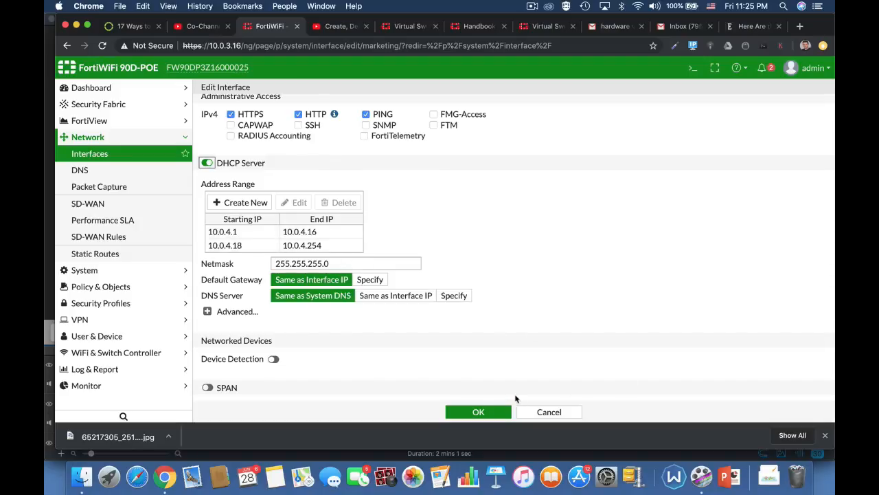
Enable device detection for the marketing interface and save the interface settings
left_click(275, 359)
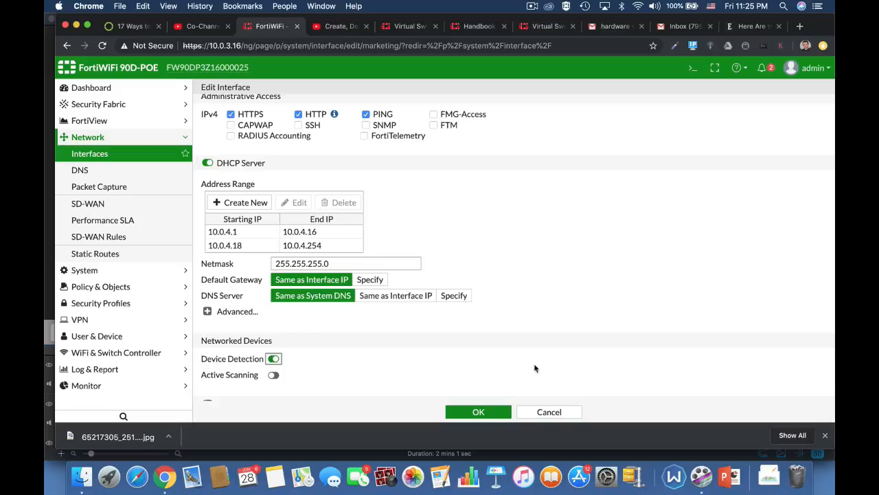
scroll(502, 372, "down", 3)
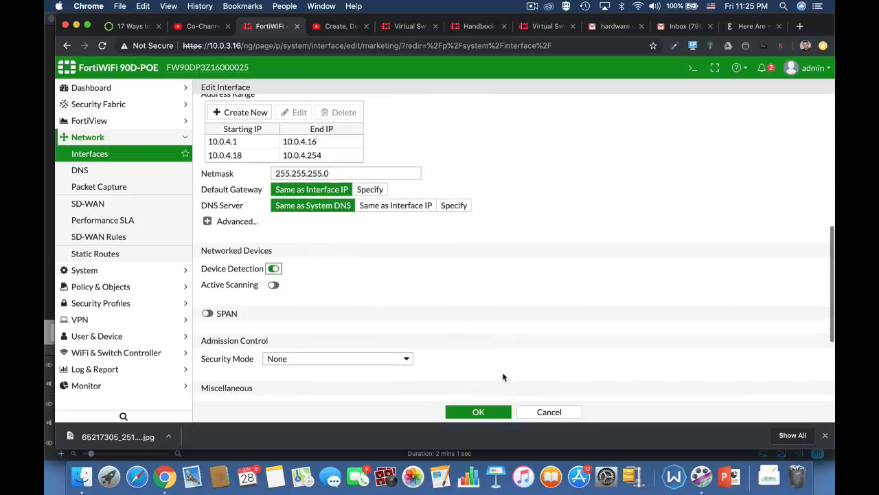
left_click(474, 412)
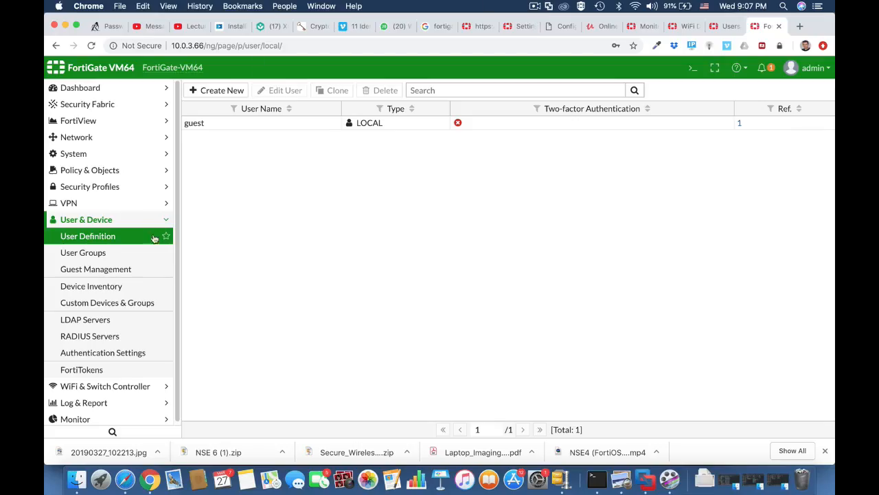
Review the FortiGate VM64's existing user definitions and user groups
left_click(143, 226)
left_click(143, 226)
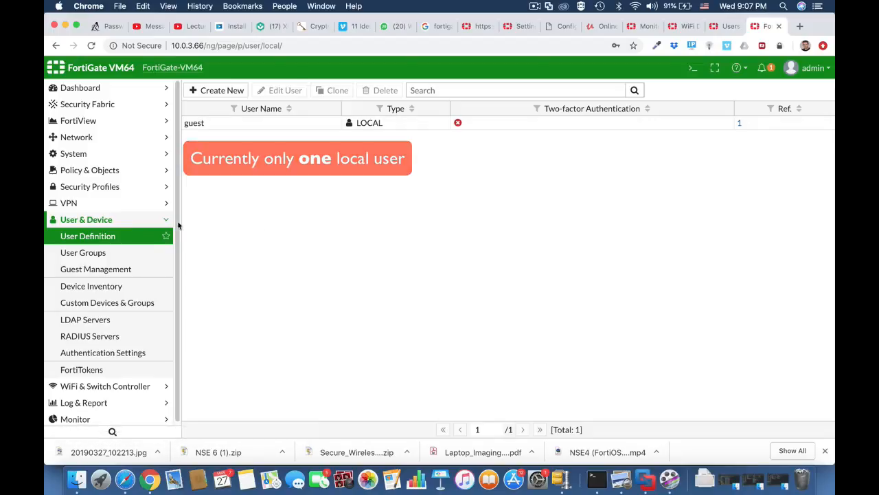
left_click(131, 254)
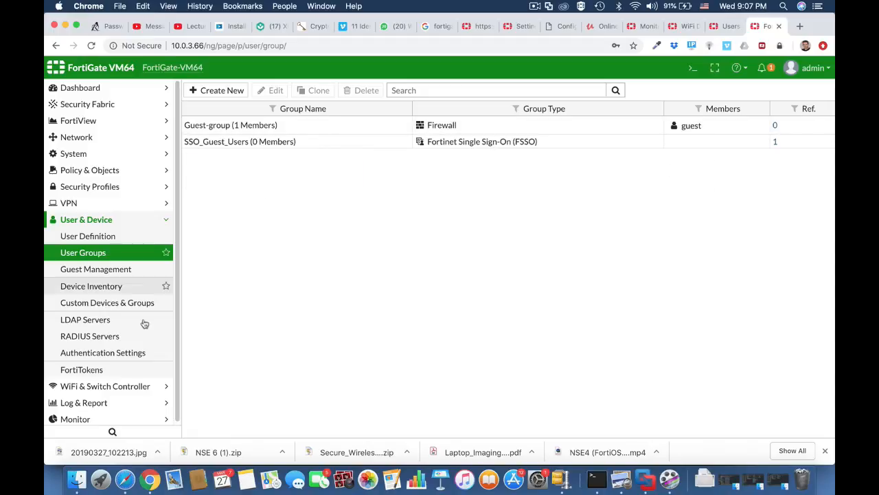
left_click(110, 237)
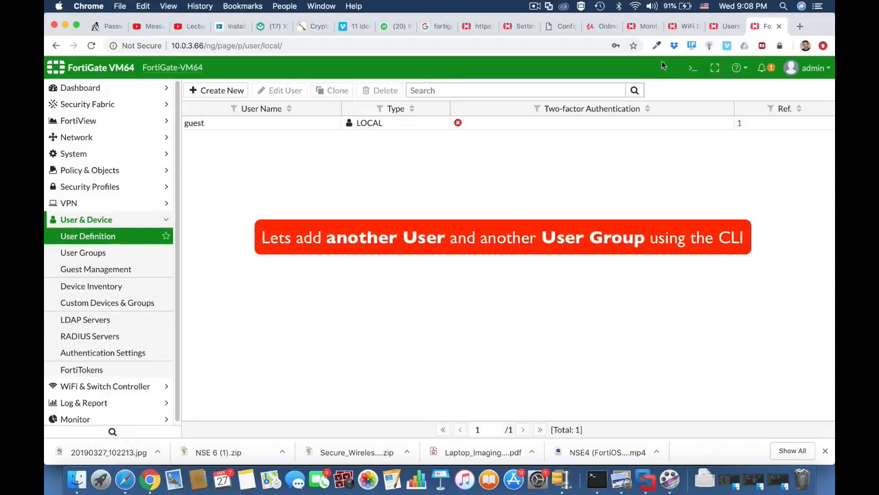
Open the CLI console and enter local user configuration with config user local
left_click(691, 72)
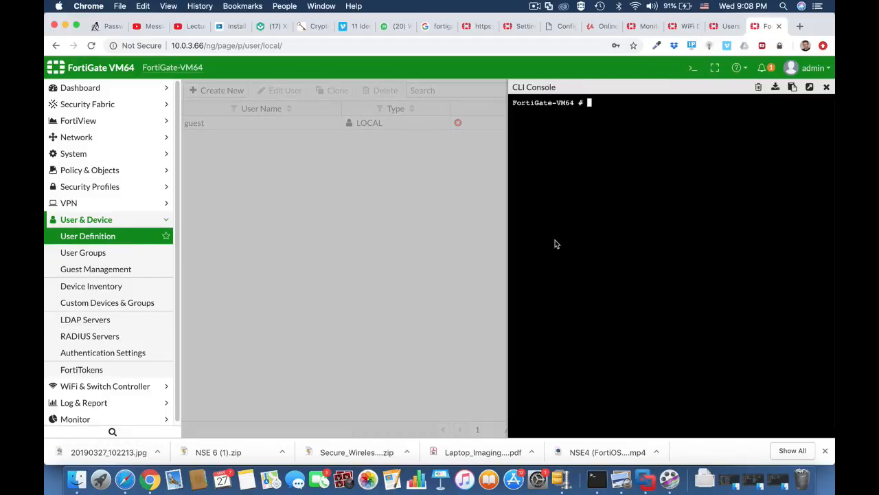
type("config user local")
key("Return")
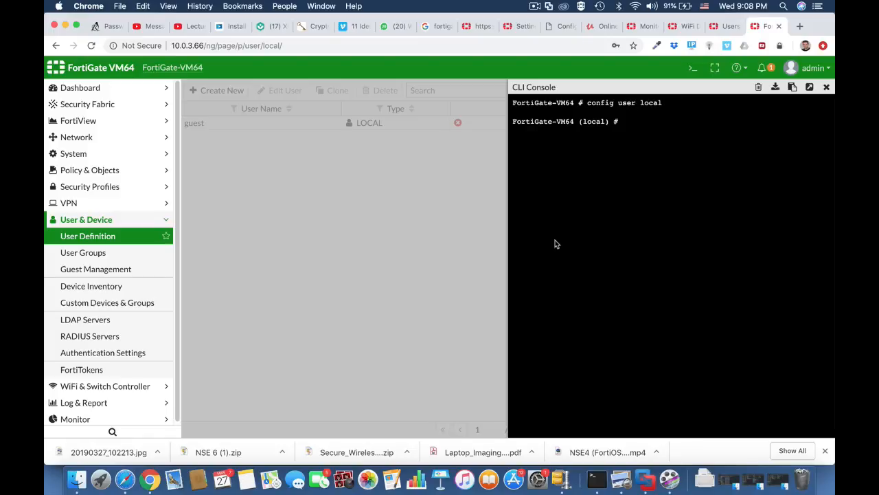
Create the local user testuser1 with edit and set its type to password
type("edit testuser1")
key("Return")
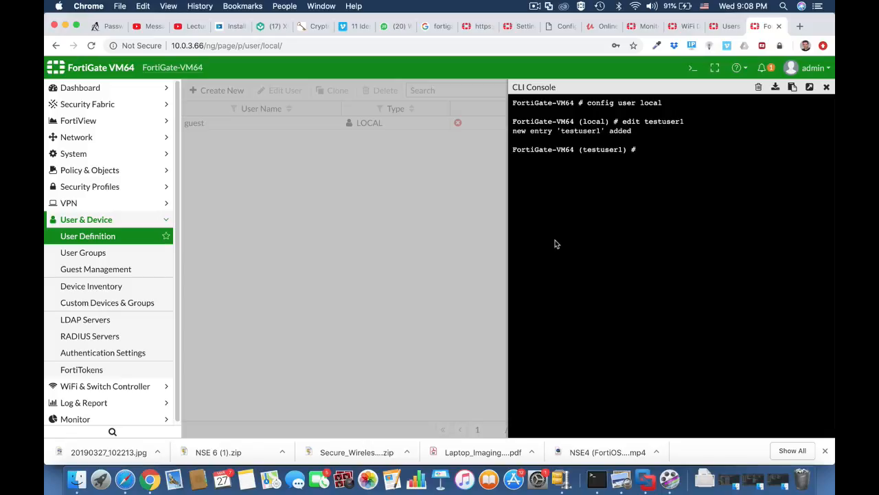
type("set type password")
key("Return")
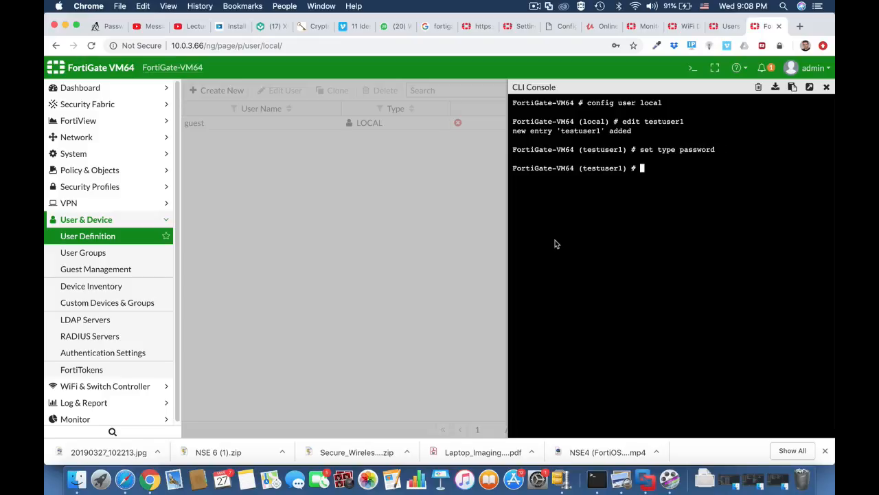
Set the account password for testuser1 with set passwd
key("Return")
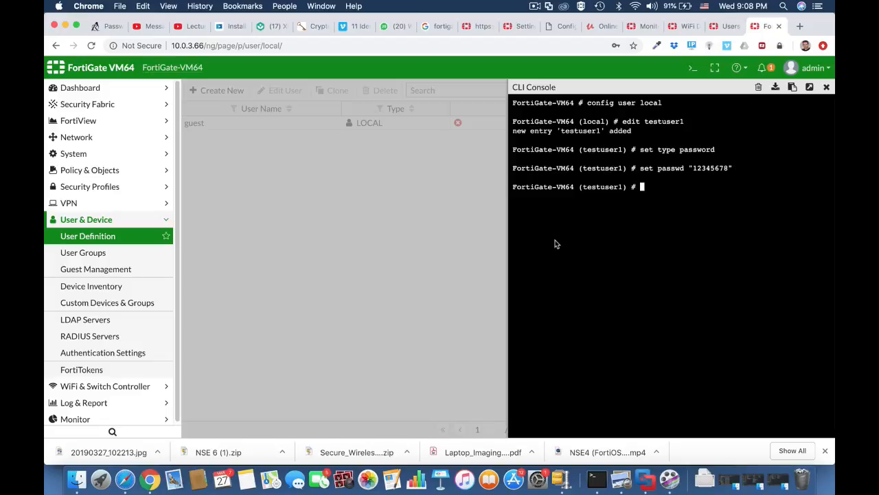
Save testuser1 with end, then check the user definitions list and the user groups page
type("end")
key("Return")
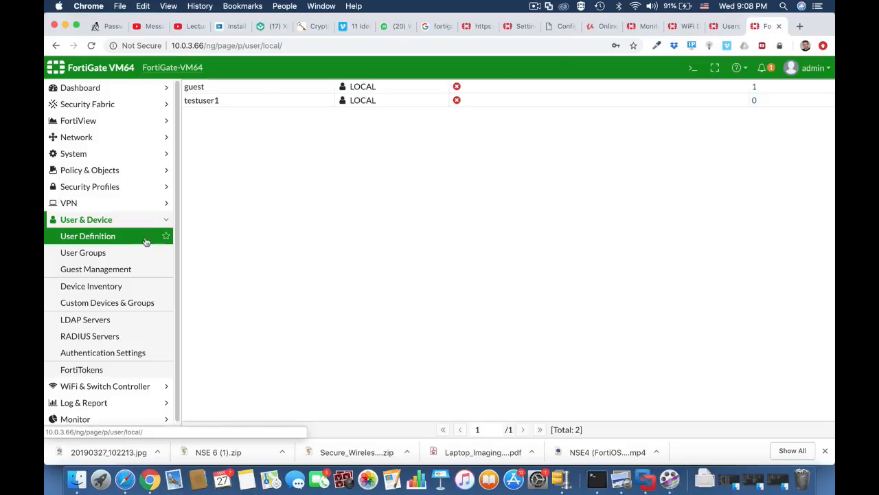
left_click(147, 242)
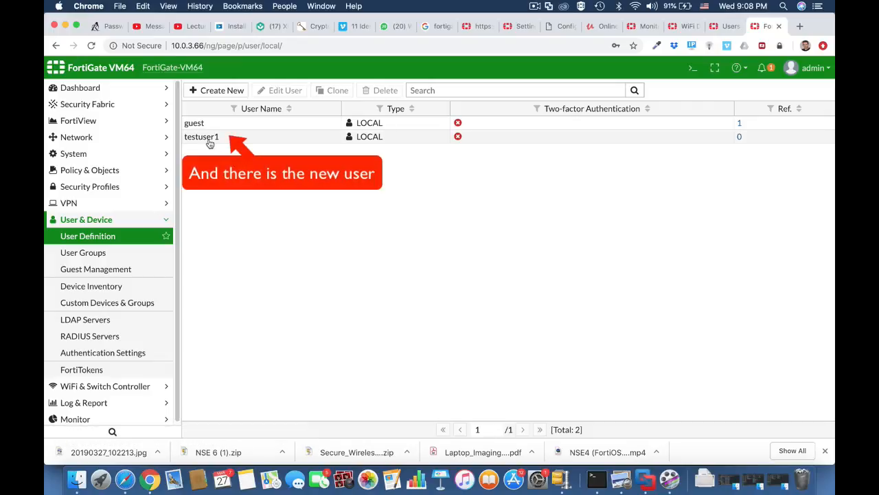
left_click(128, 255)
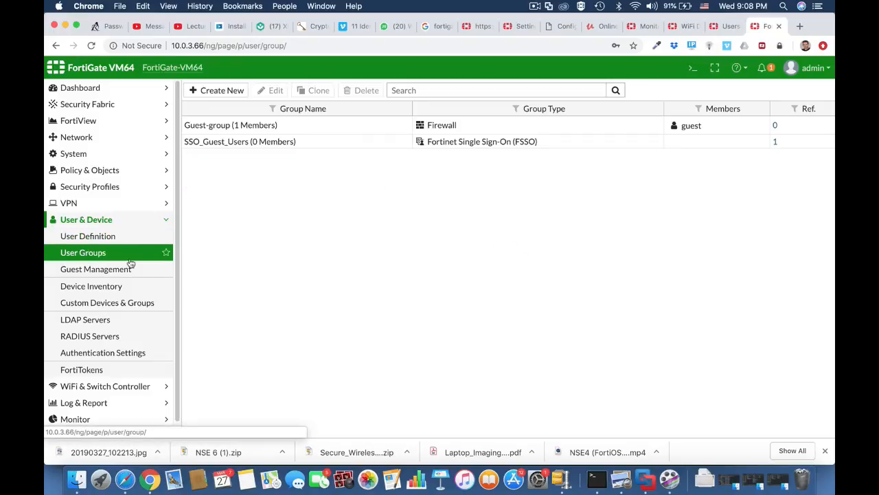
Reopen the CLI console and create the user group wifi-users under config user group
left_click(692, 68)
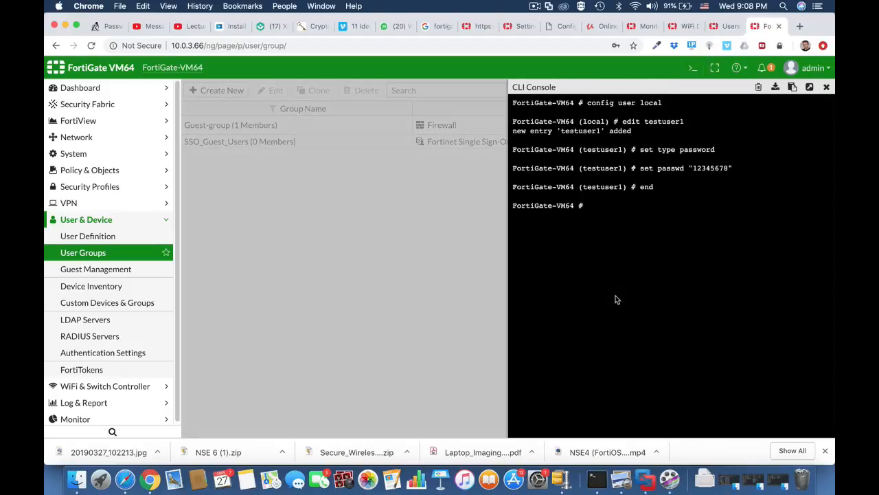
type("conf")
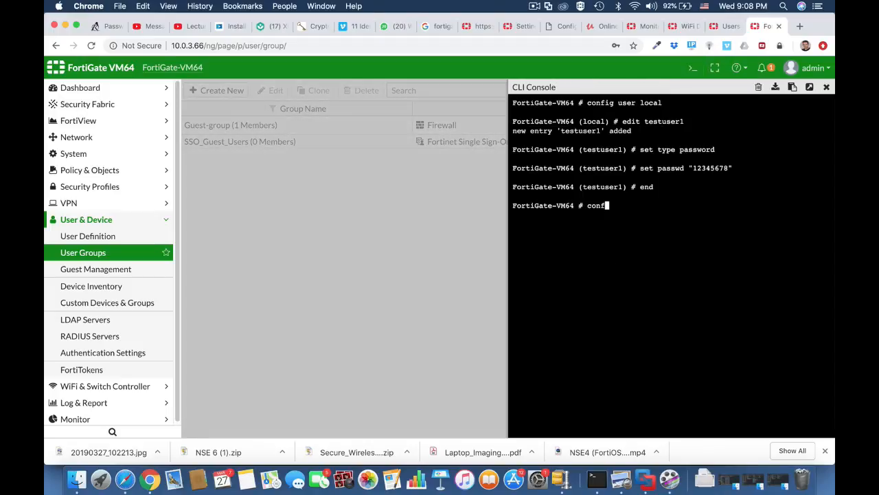
type("ig user group")
key("Return")
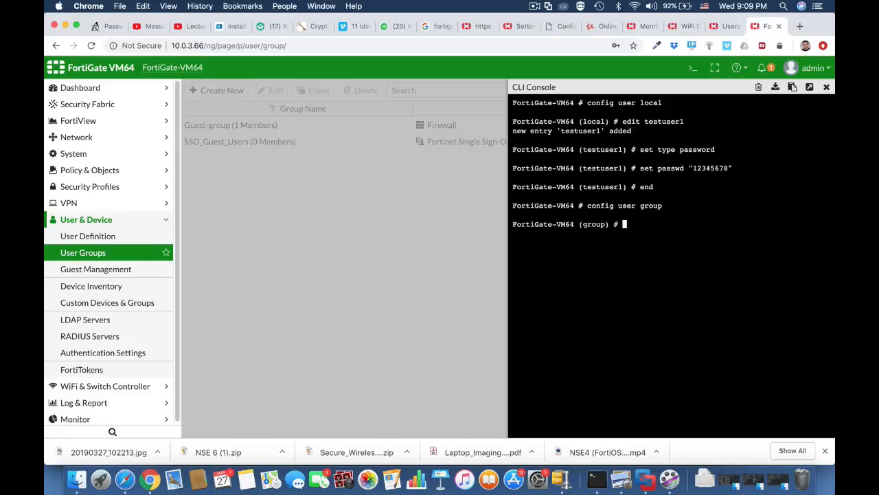
type("edit wifi-users")
key("Return")
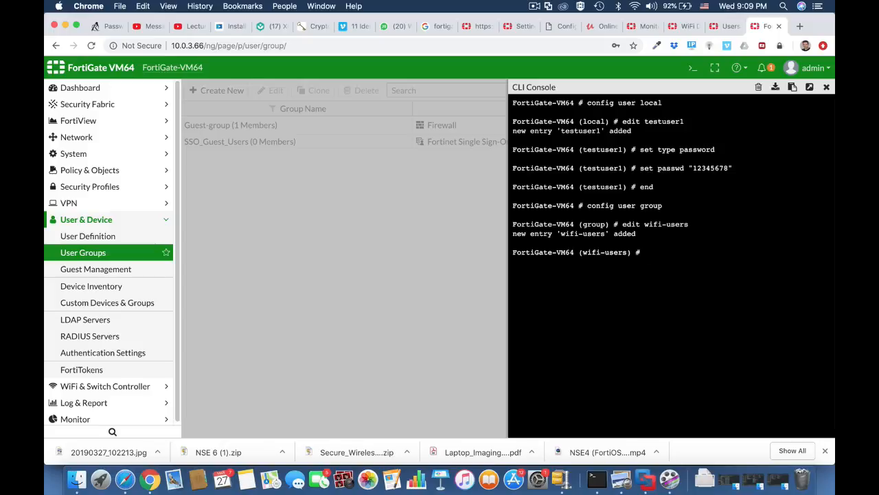
Set testuser1 as the member of wifi-users and save the group with end
type("set member testuser")
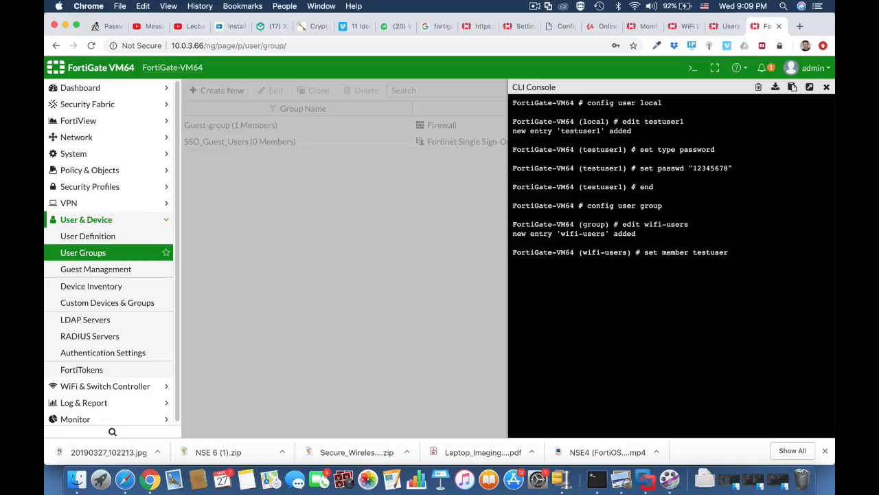
type("1")
key("Return")
type("end")
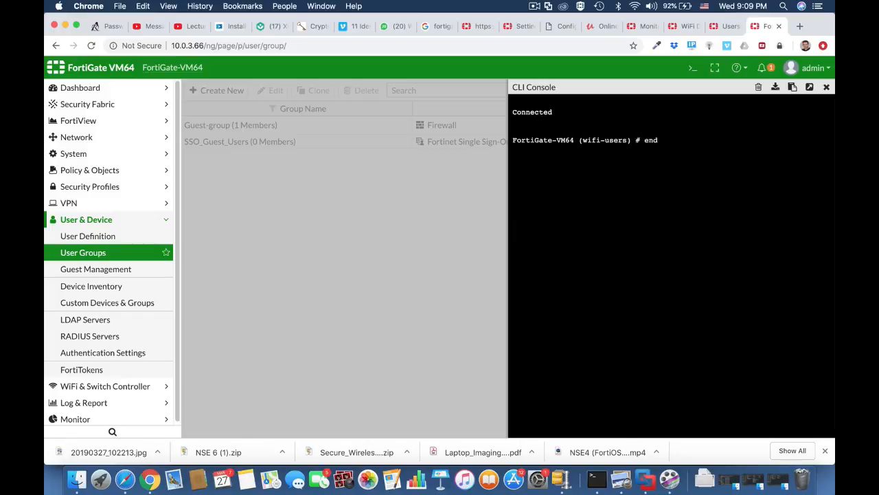
key("Return")
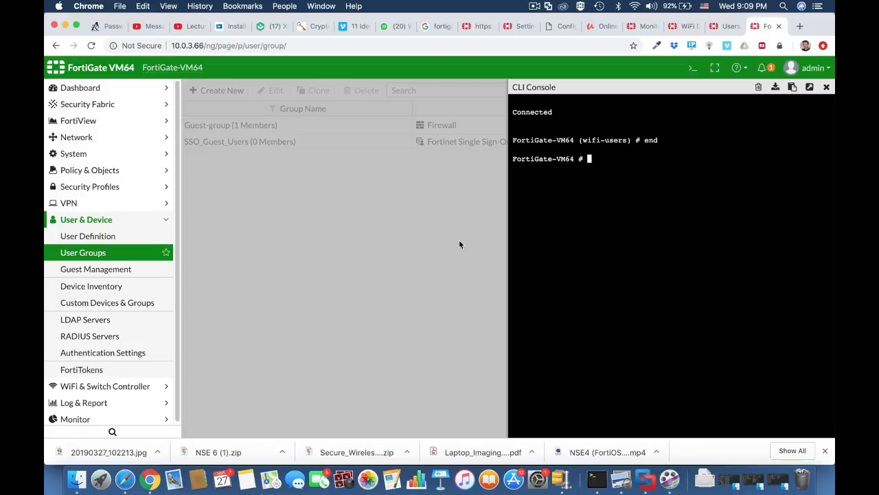
Close the CLI console, reload the user groups page and open the wifi-users group to check its members
left_click(827, 88)
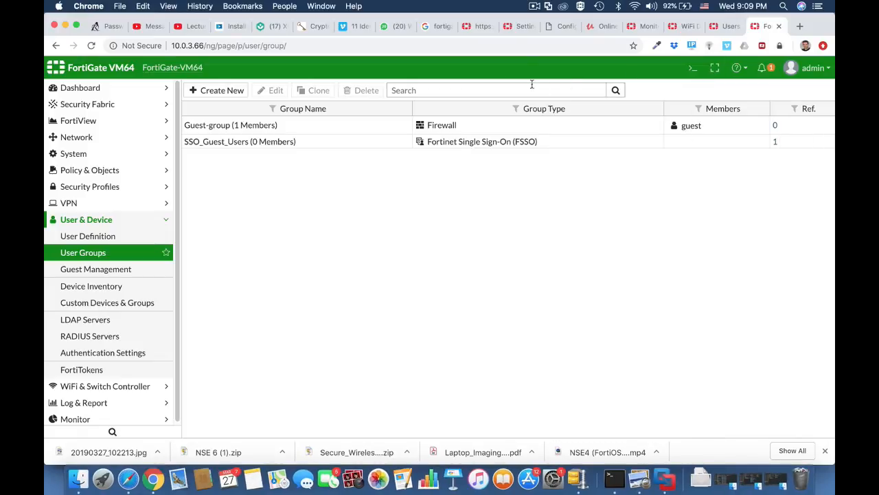
left_click(526, 46)
key("Return")
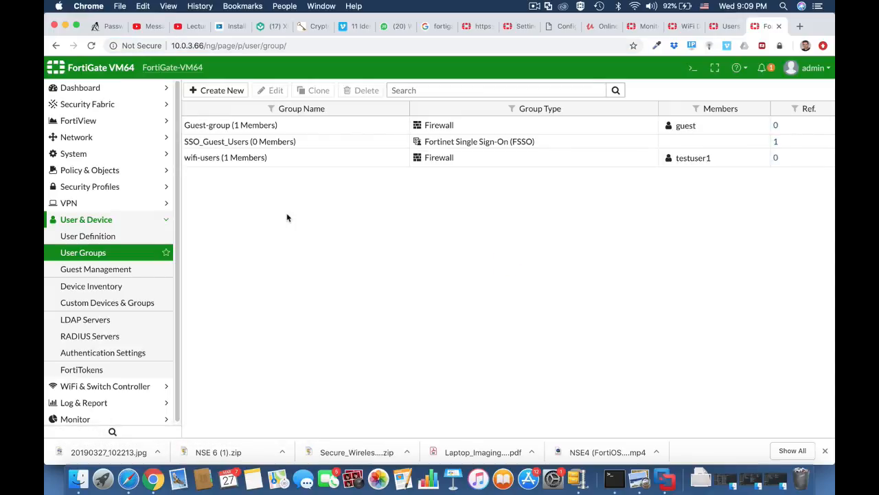
left_click(222, 162)
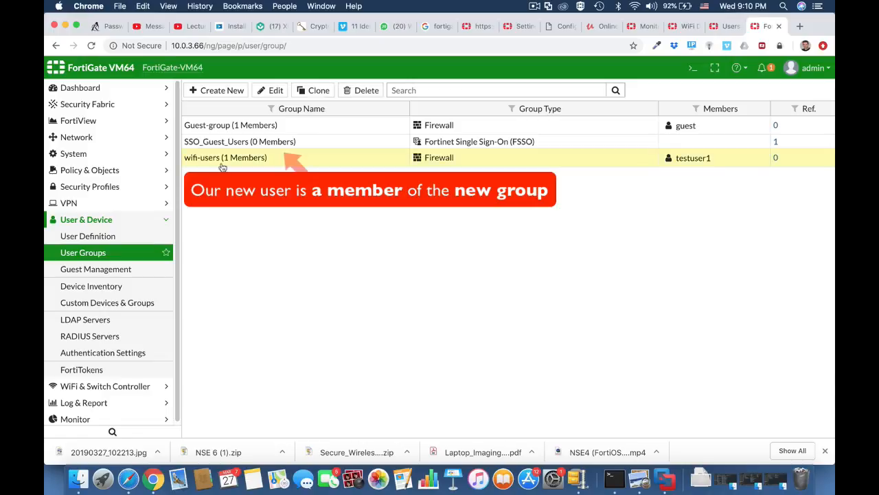
left_click(269, 90)
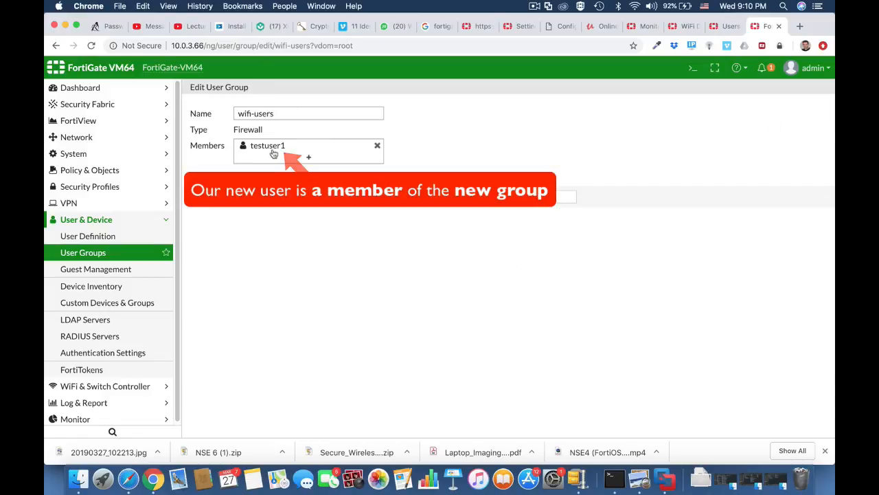
left_click(480, 199)
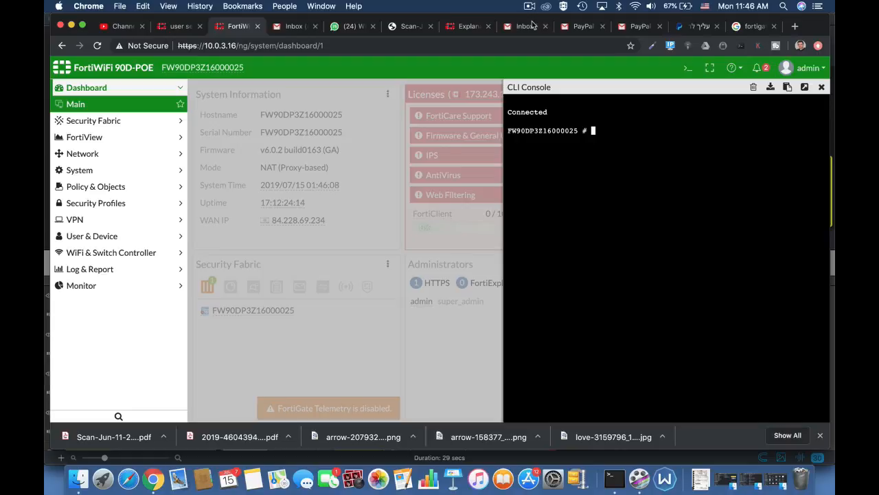
Enter the user settings configuration in the CLI console with config user setting
type("config user se")
key("Tab")
key("Tab")
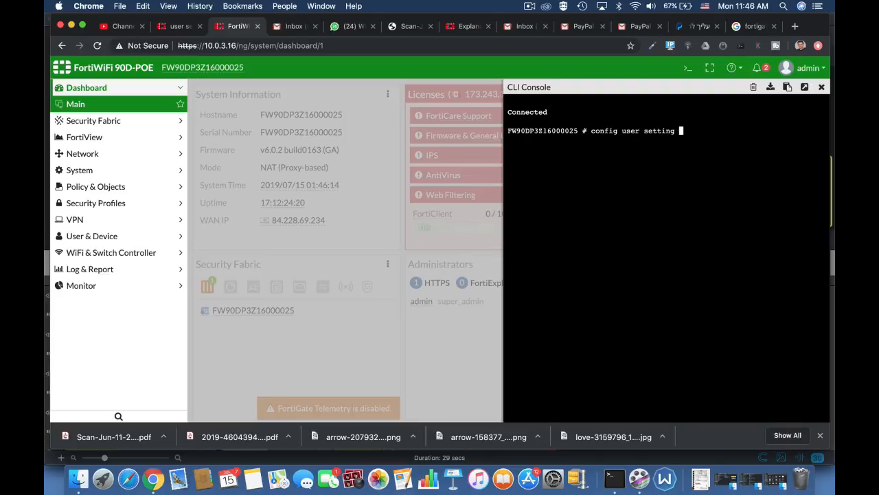
key("Return")
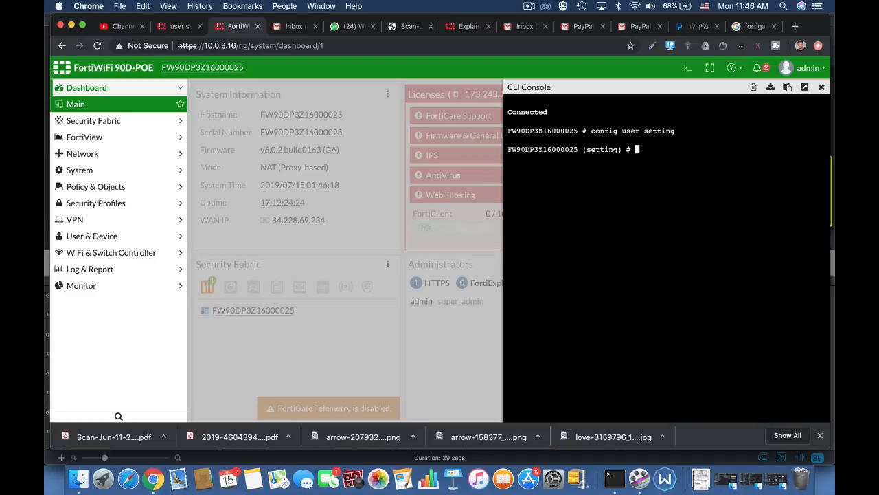
Set the user authentication timeout auth-timeout to 30
type("set a")
key("Tab")
key("Tab")
key("Tab")
key("Tab")
key("Tab")
key("Tab")
key("Tab")
key("Tab")
type("30")
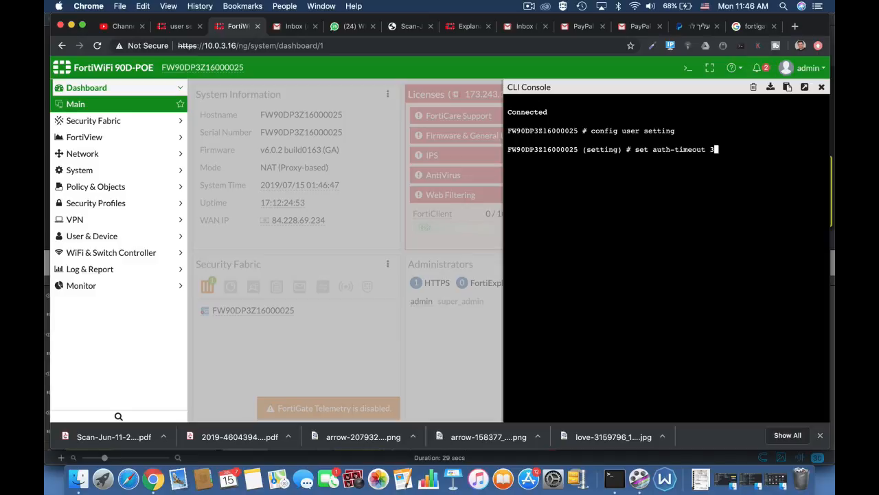
key("Return")
key("Return")
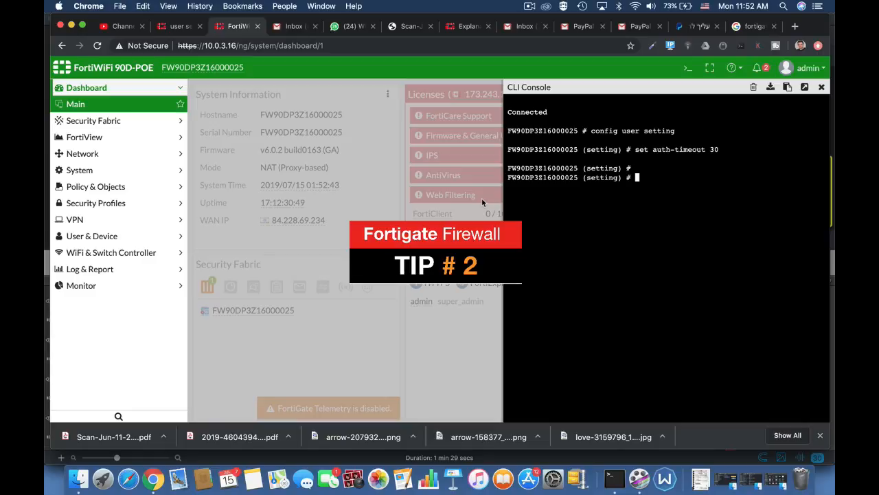
Start a set command for auth-timeout-type and cycle through its available options, including idle-timeout
type("set ")
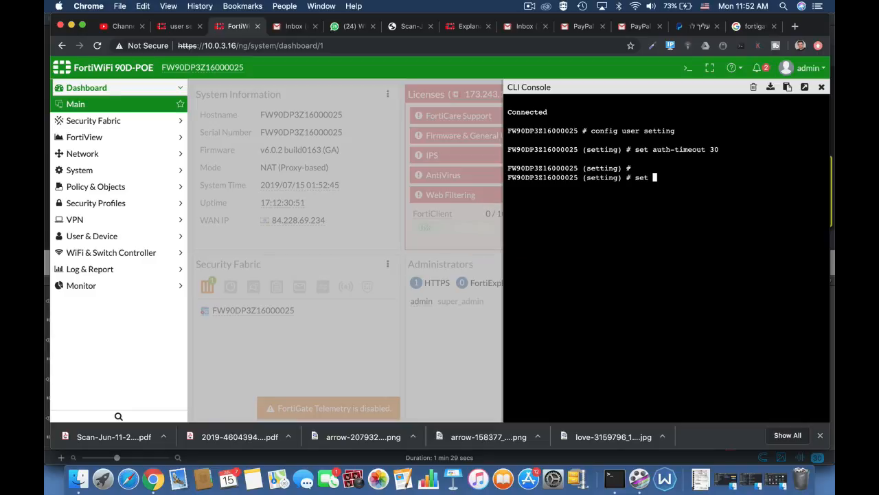
type("auth-type")
key("Tab")
key("Tab")
key("Tab")
key("Tab")
key("Tab")
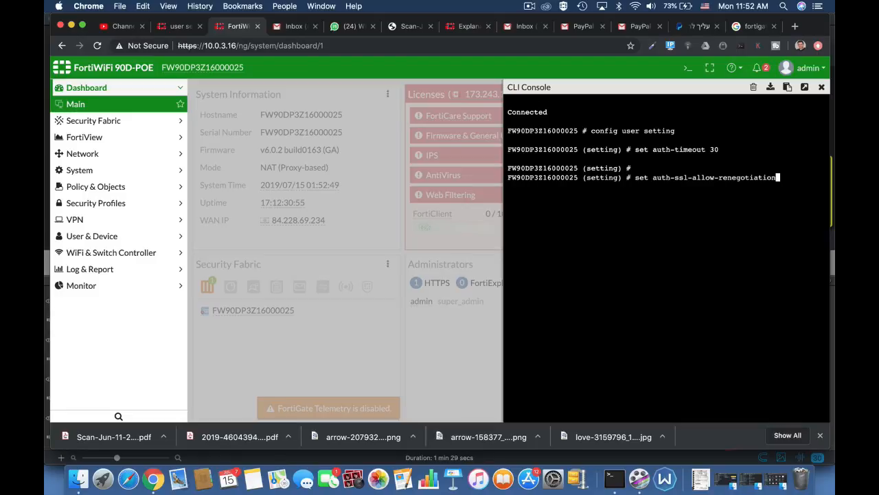
key("Tab")
key("Tab")
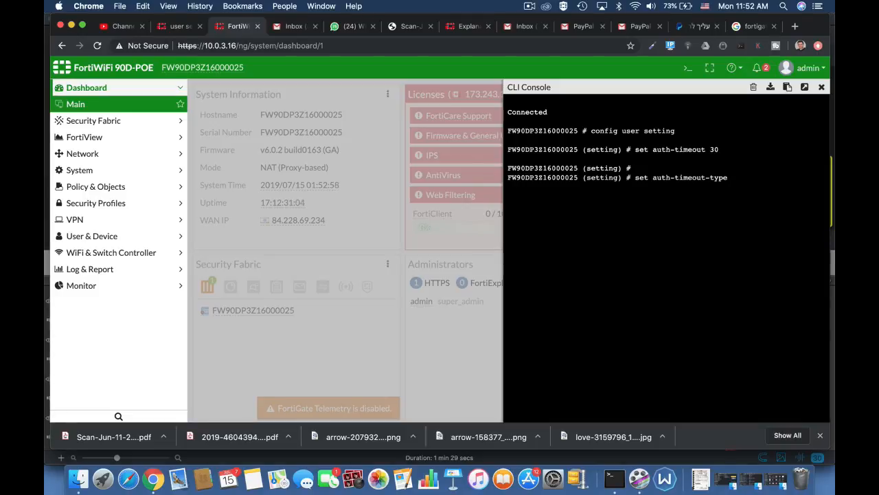
key("Tab")
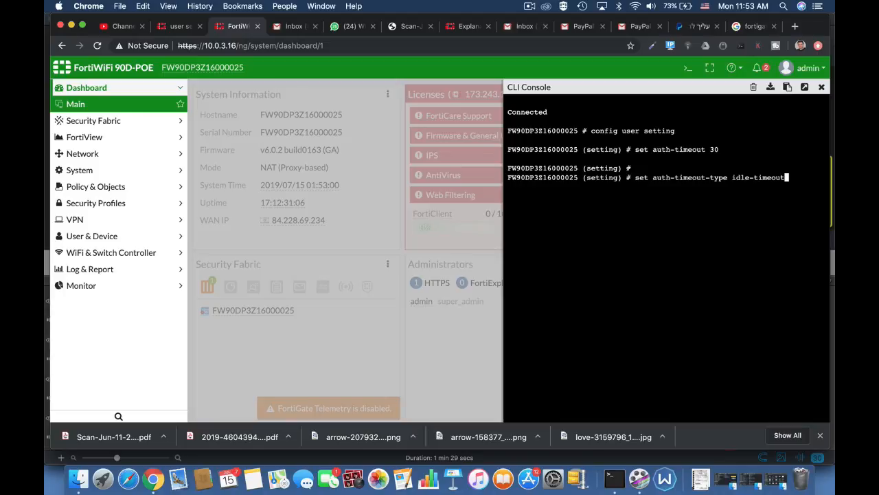
key("Tab")
key("Tab")
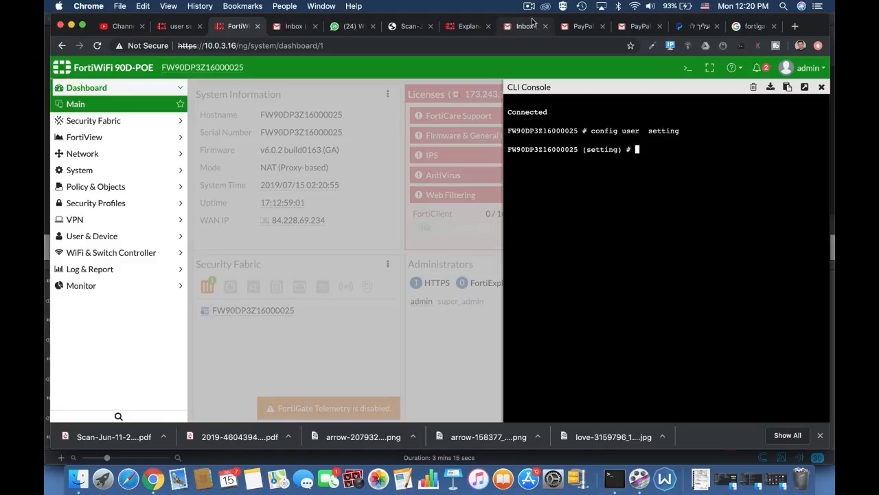
Set auth-invalid-max to 3 in the user settings
type("set au")
key("Tab")
key("Tab")
key("Tab")
key("Tab")
key("Tab")
key("Tab")
key("Tab")
key("Tab")
key("Tab")
key("Tab")
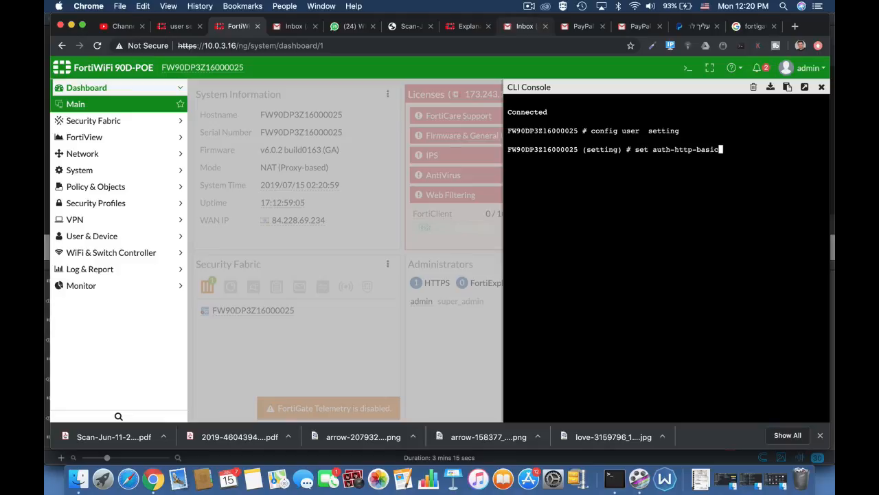
key("Tab")
key("Tab")
key("Tab")
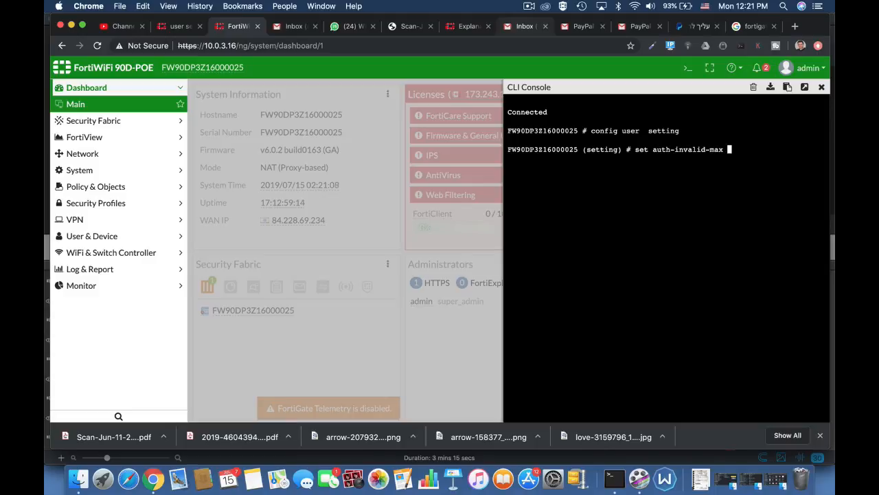
type("3")
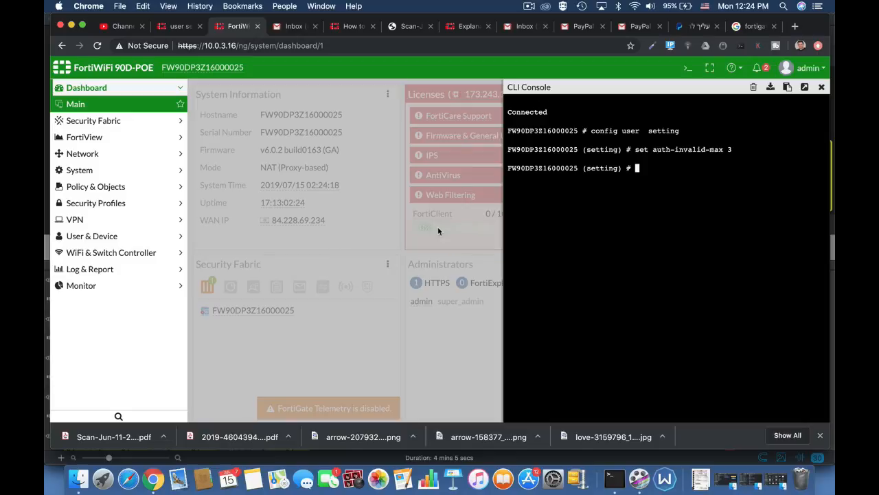
Set auth-portal-timeout to 30 in the user settings
type("set")
type(" auth-secure-http")
key("Tab")
key("Tab")
key("Tab")
key("Tab")
key("Tab")
key("Tab")
key("Tab")
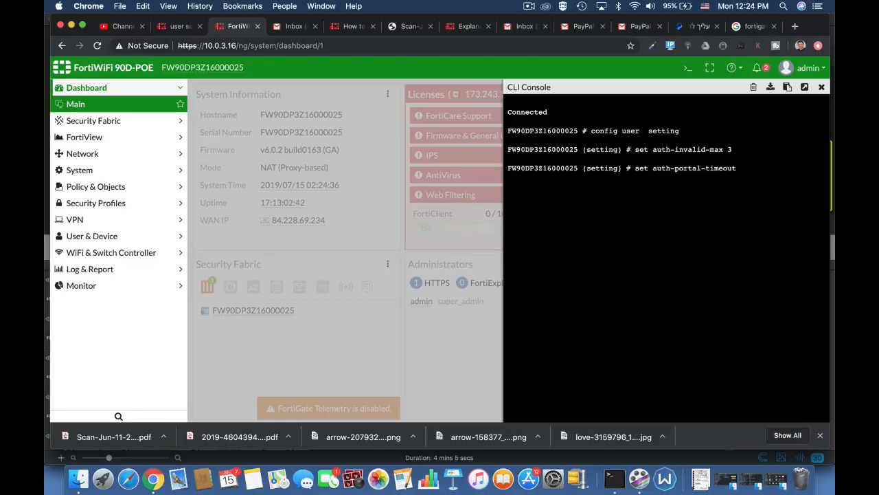
type("1")
key("BackSpace")
type("30")
key("Return")
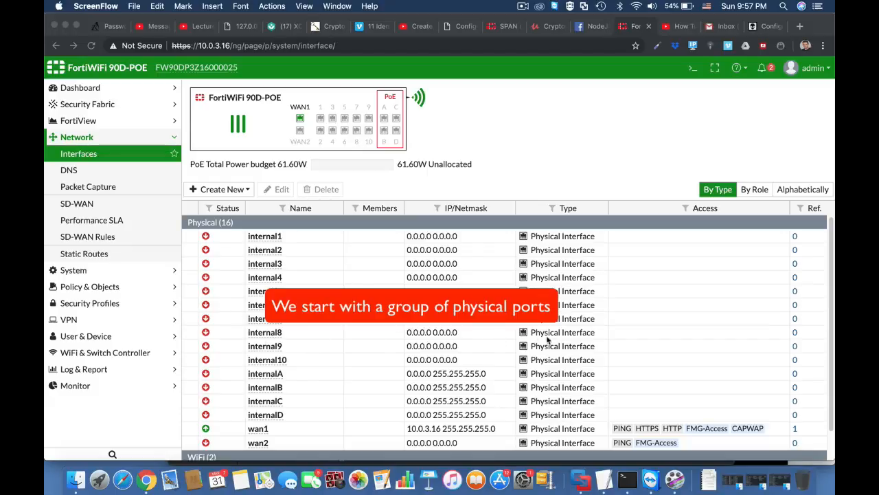
Open the CLI console from the interfaces page, enter config sys virtual-switch and list the existing entries with get
left_click(691, 69)
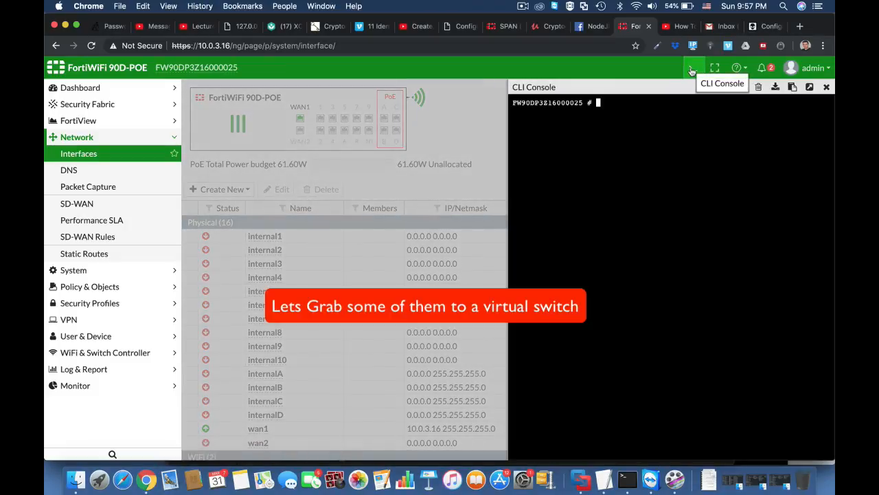
key("Return")
key("Return")
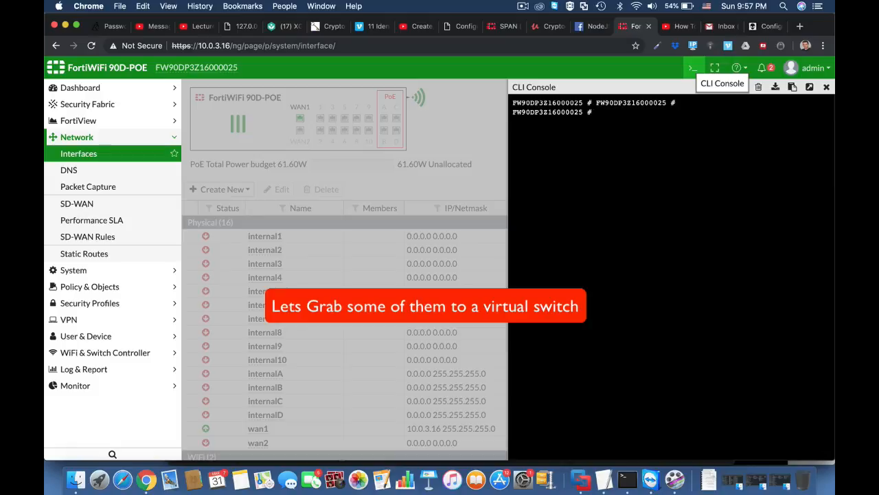
type("config s")
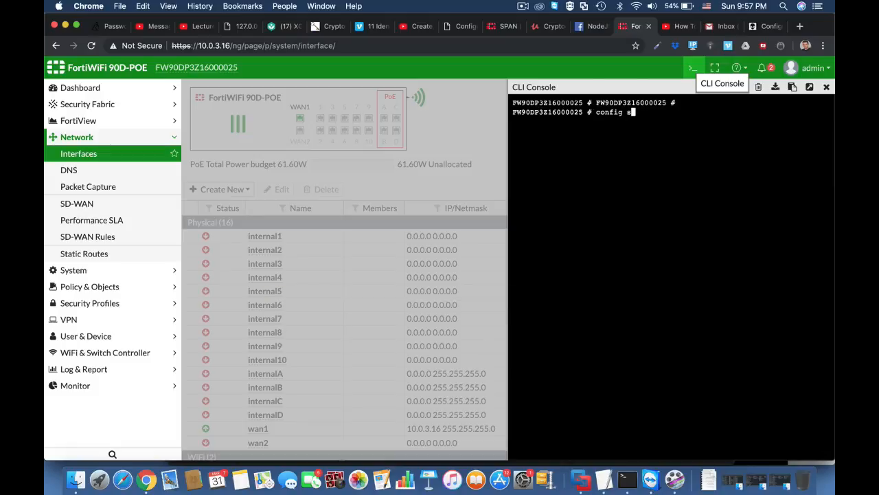
type("ys virtual-switch")
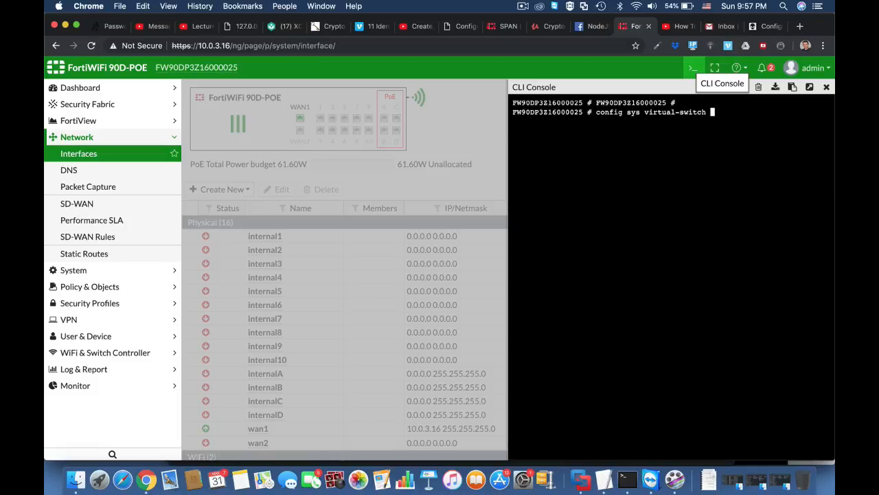
key("Return")
type("get")
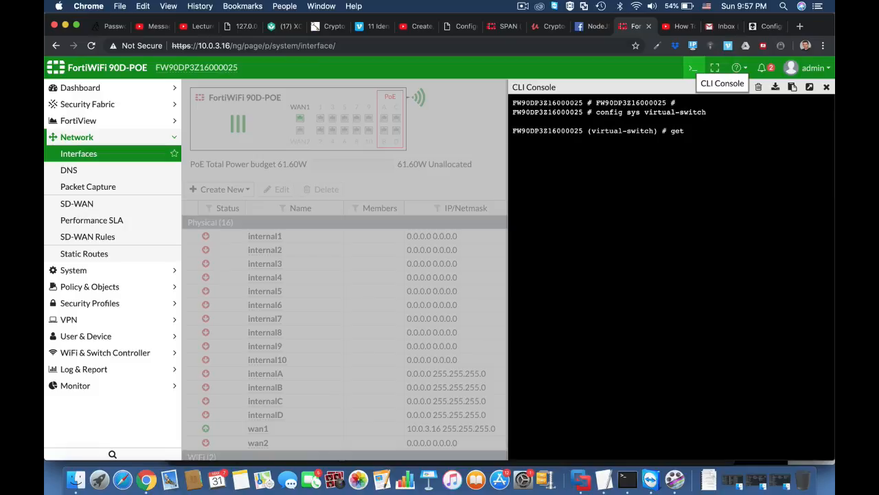
key("Return")
Create a virtual switch entry named combo with the edit command
type("ed")
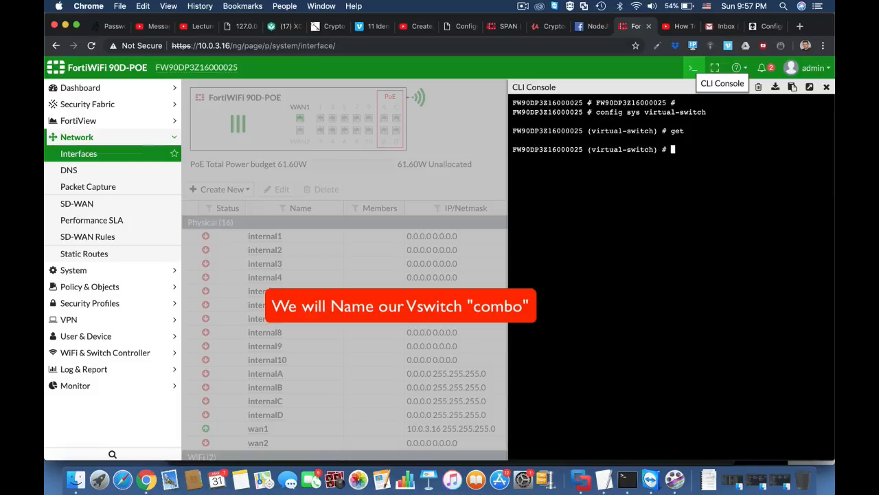
type("it combo")
key("Return")
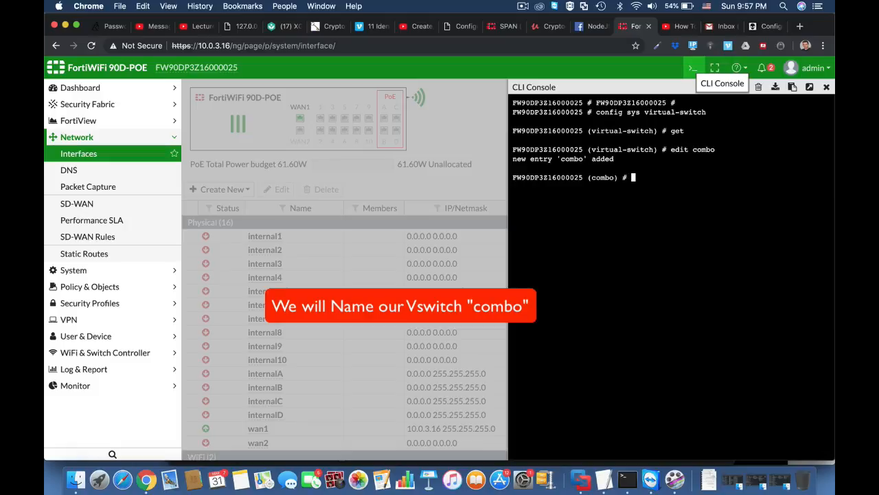
Set the physical switch of combo to sw0
type("set")
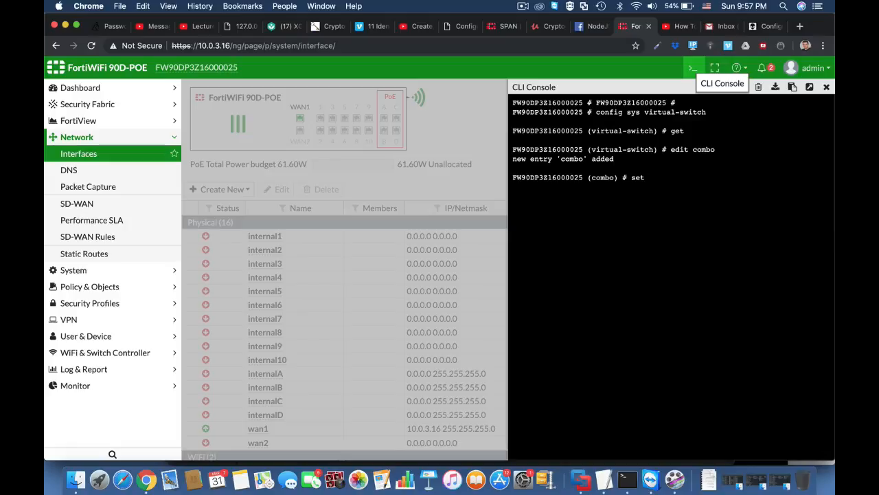
type(" physical-switch sw")
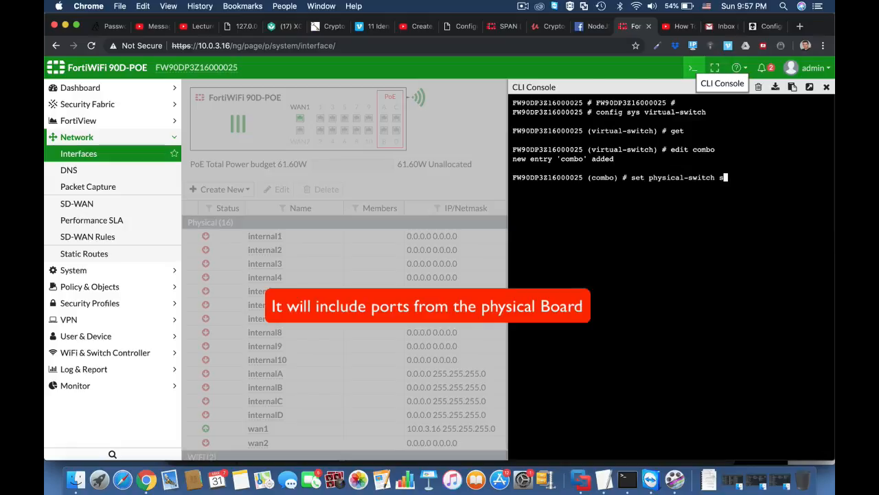
type("0")
key("Return")
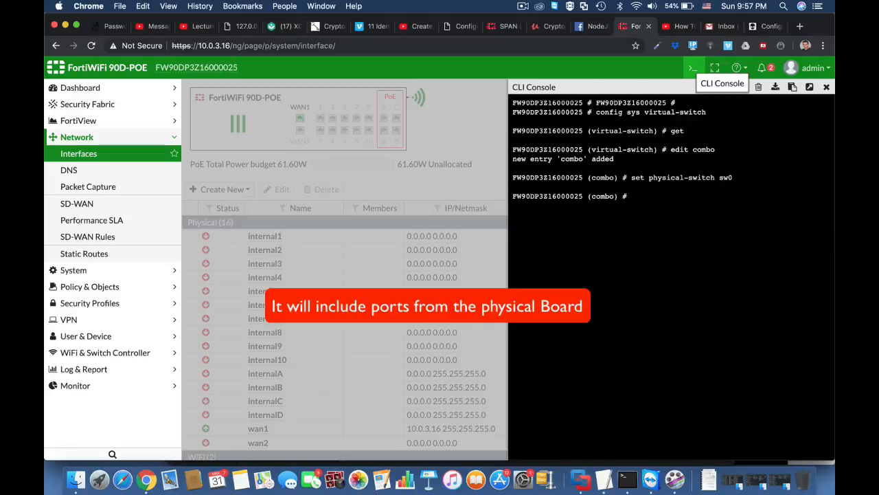
Enter config port for combo, add the port internal1 and finish its entry with next
type("confi")
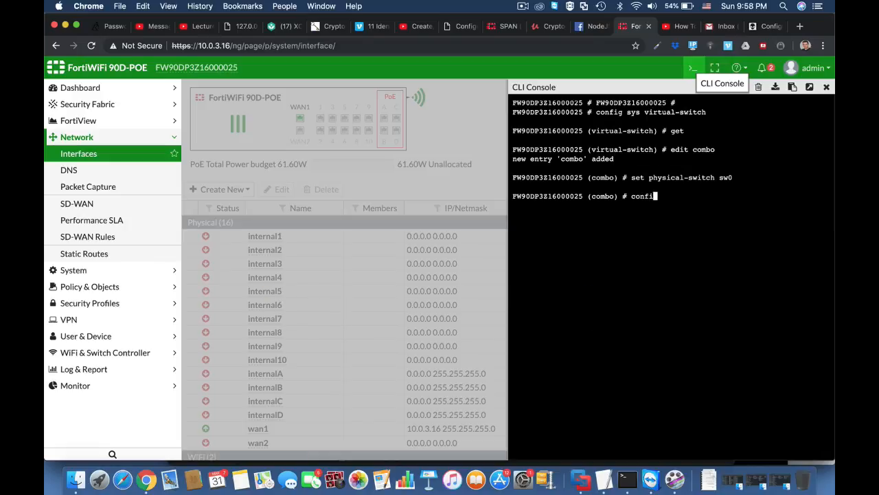
type("g port")
key("Return")
type("e")
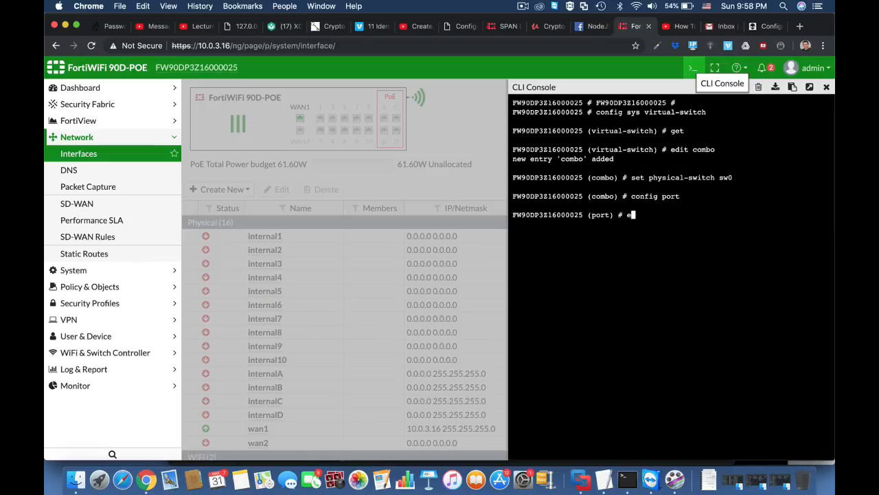
type("dit internal1")
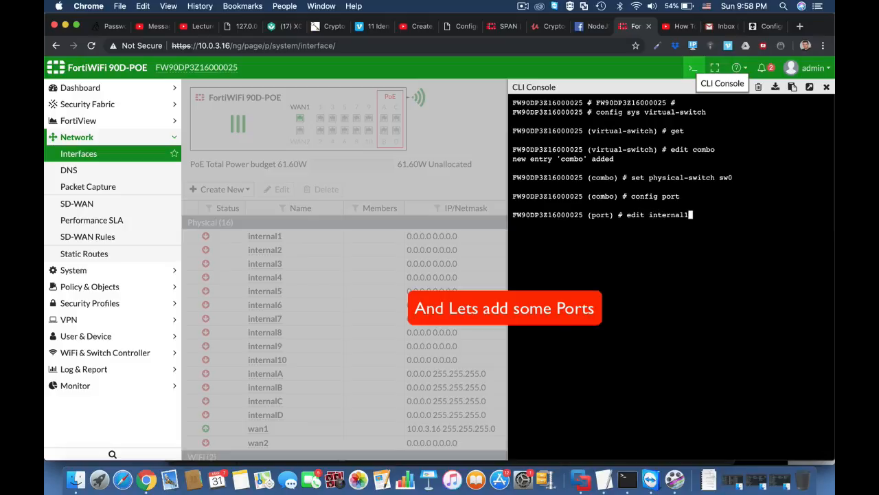
key("Return")
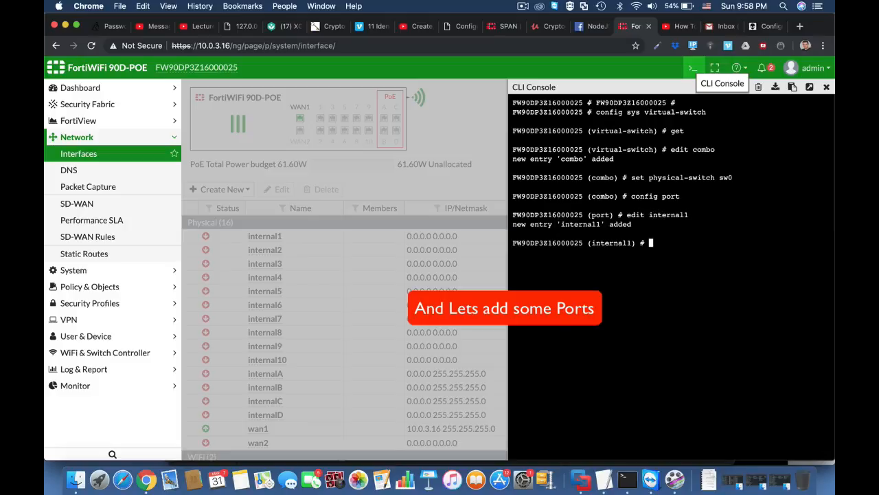
type("edit")
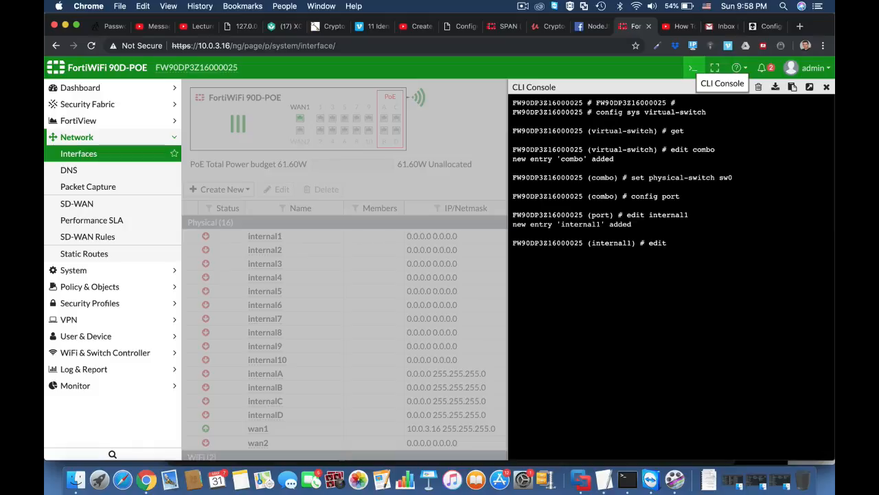
key("BackSpace")
key("BackSpace")
key("BackSpace")
key("BackSpace")
type("next")
key("Return")
Add the port internal2 to combo and finish its entry with next
type("edit ")
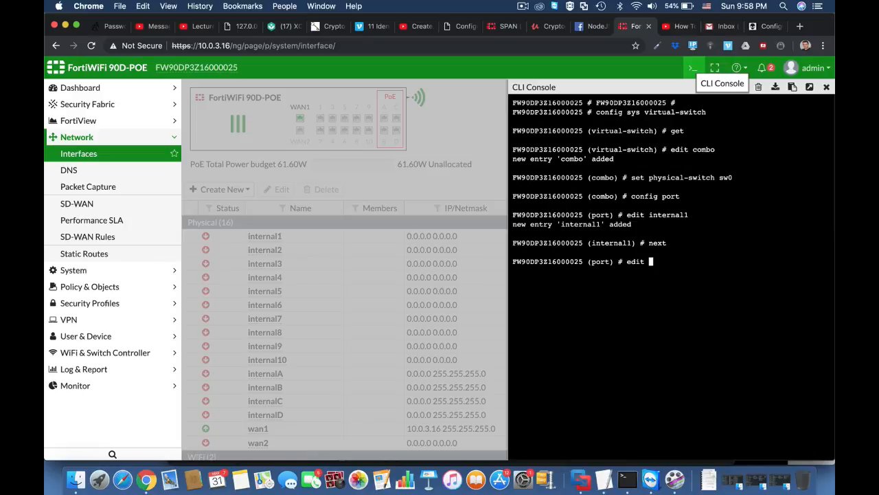
type("internal2")
key("Return")
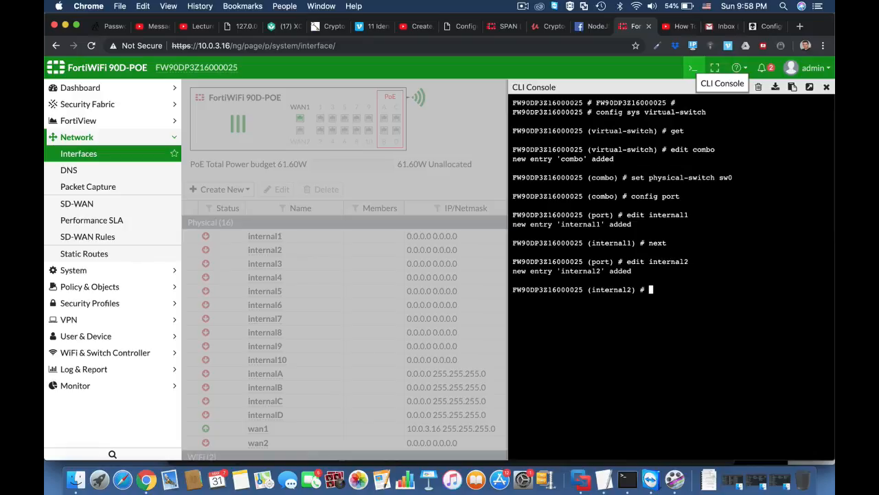
type("next")
key("Return")
Add the port internal3 to combo, finish its entry with next and leave the port configuration with end
type("edi")
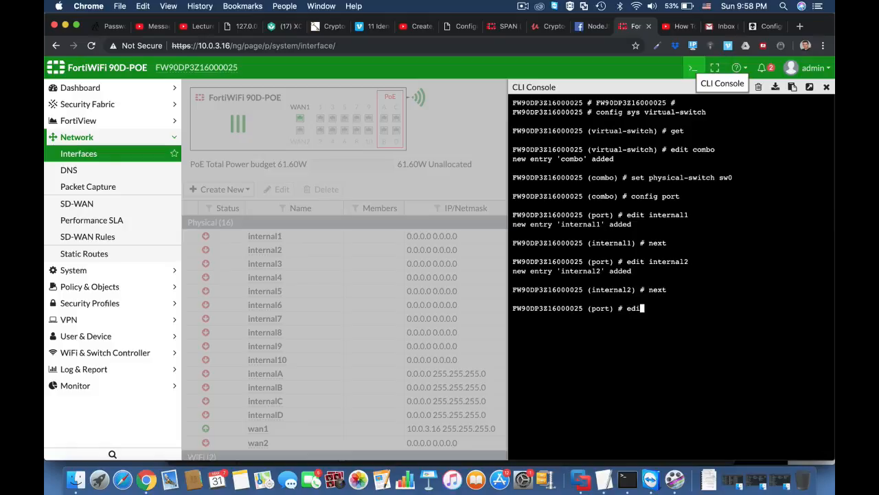
type("t internal3")
key("Return")
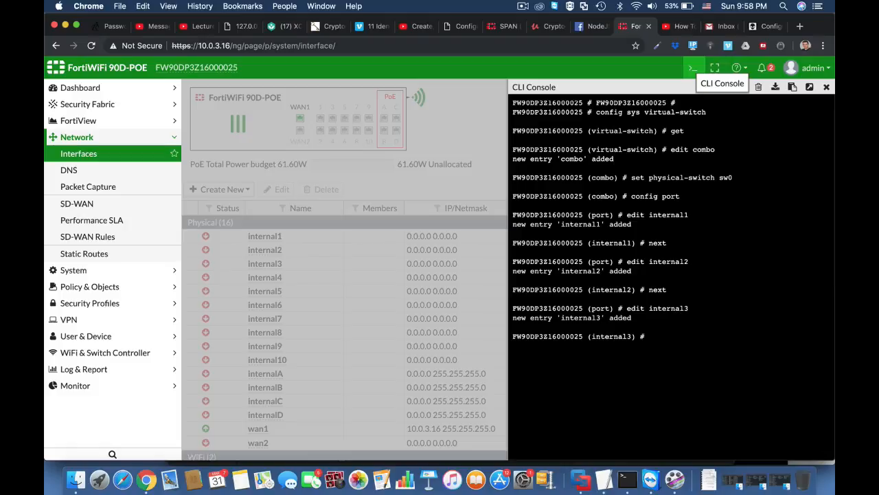
type("next")
key("Return")
type("en")
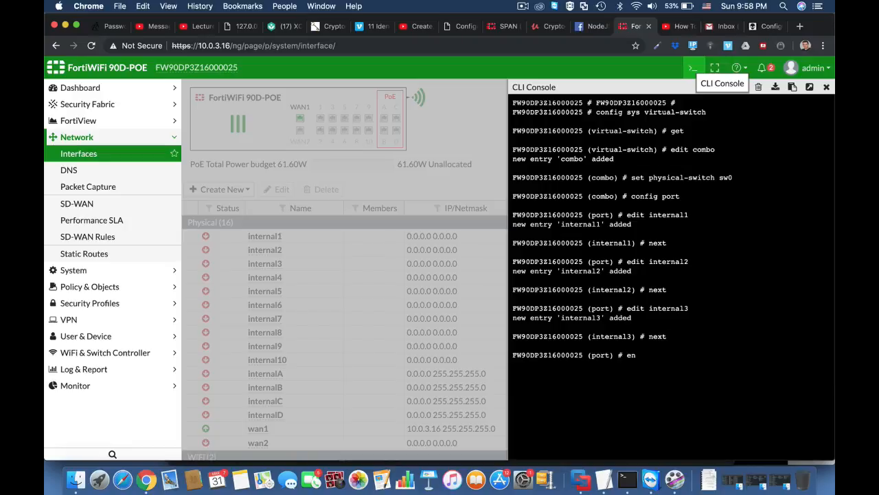
type("d")
key("Return")
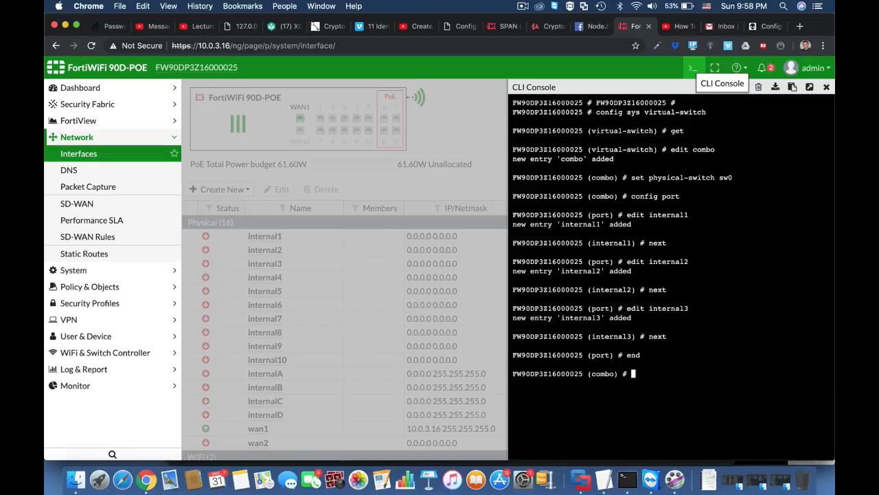
Finish the combo entry with next and list the virtual switches with get
type("next")
key("Return")
type("get")
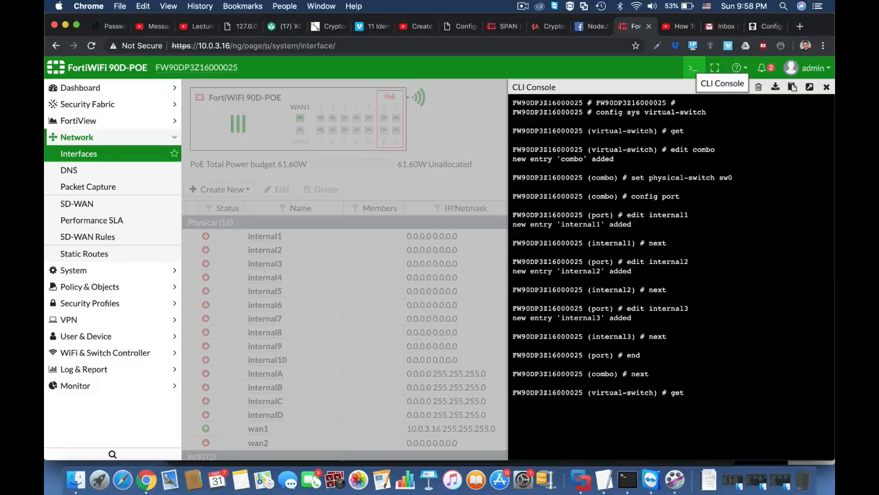
key("Return")
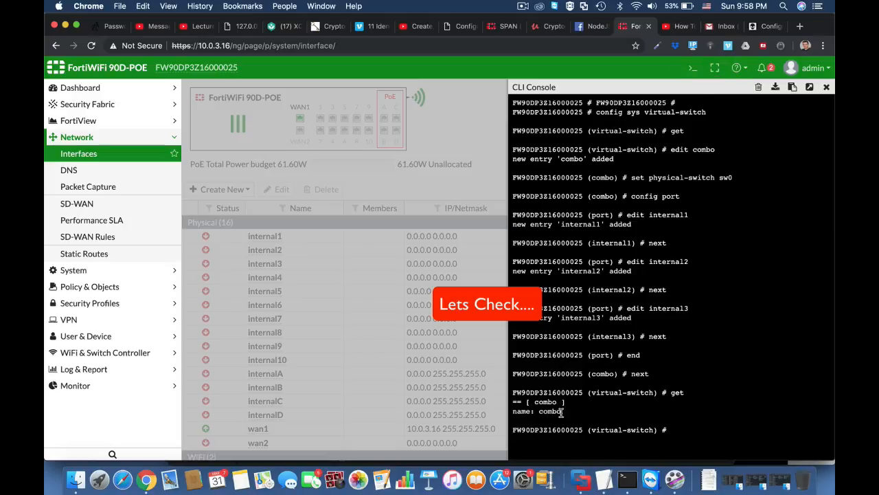
Reload the interfaces page and inspect the combo hardware switch and its member ports
left_click(341, 48)
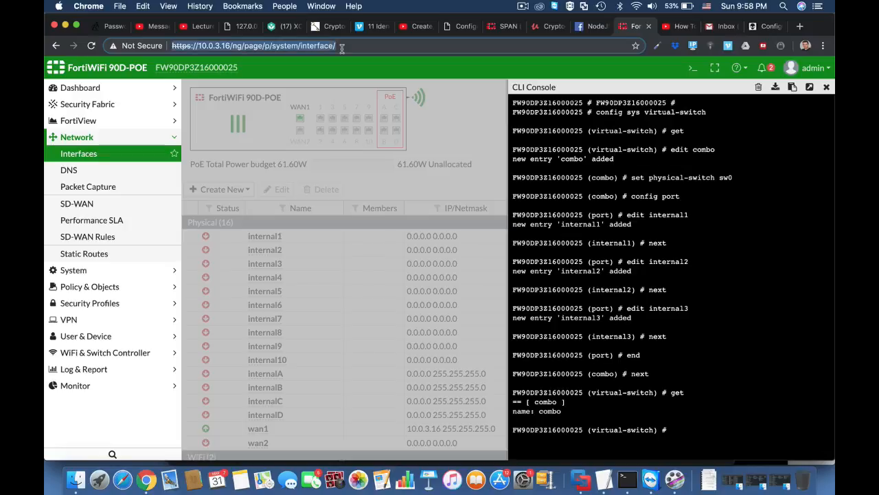
key("Return")
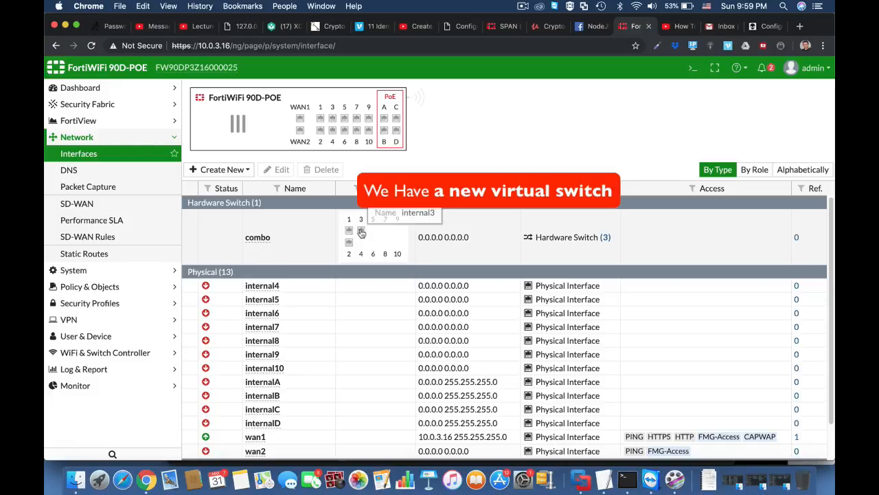
mouse_move(348, 264)
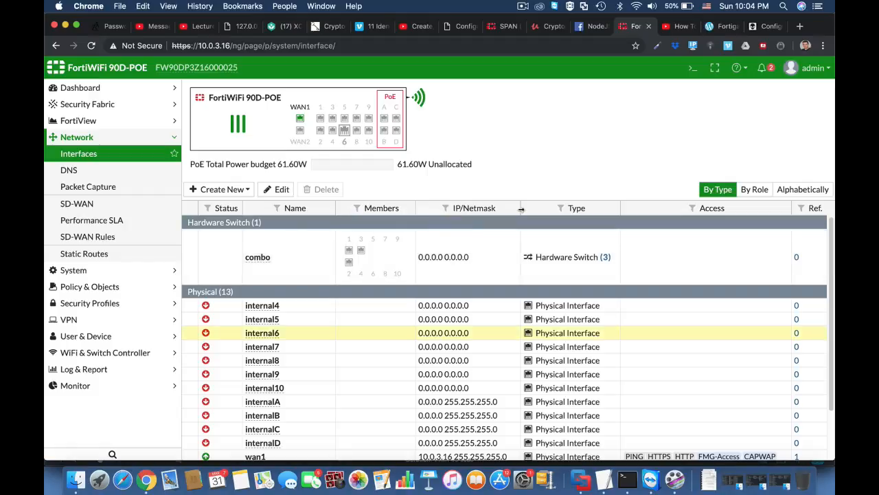
Open the CLI console, enter config sys interface and start editing the combo interface with edit combo
left_click(690, 70)
type("co")
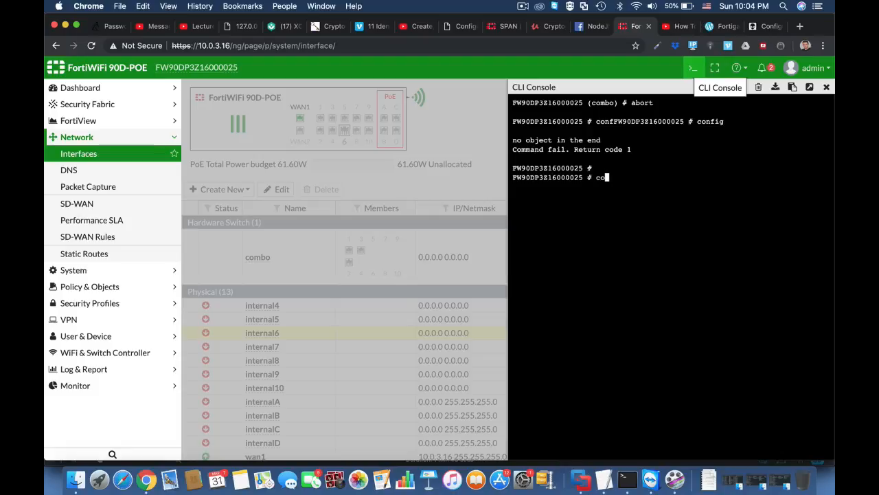
type("nfig sys interface")
key("Return")
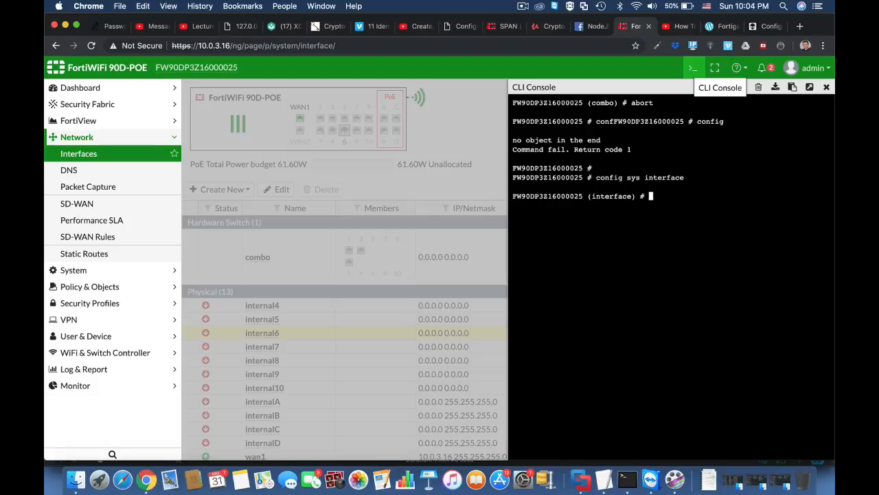
type("edit combo")
key("Return")
Set the combo interface's IP address to 11.11.11.1 with netmask 255.255.255.0
type("se")
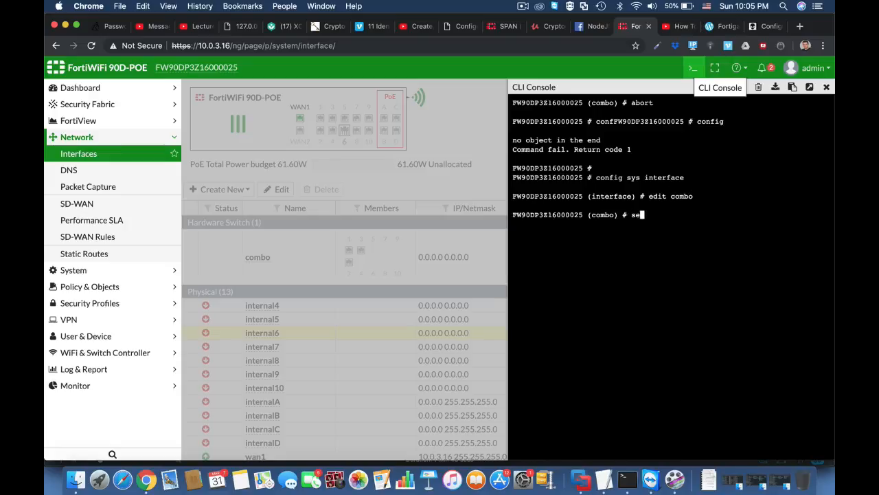
type("t ip 11.11.11.1 255.255.255.0")
key("Return")
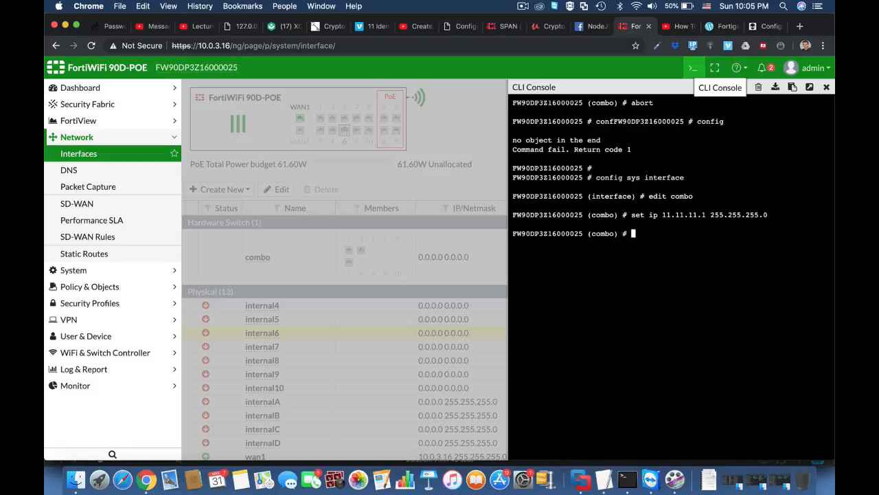
Allow http, https and ping access on the combo interface with set allowaccess
type("set allowaccess http https")
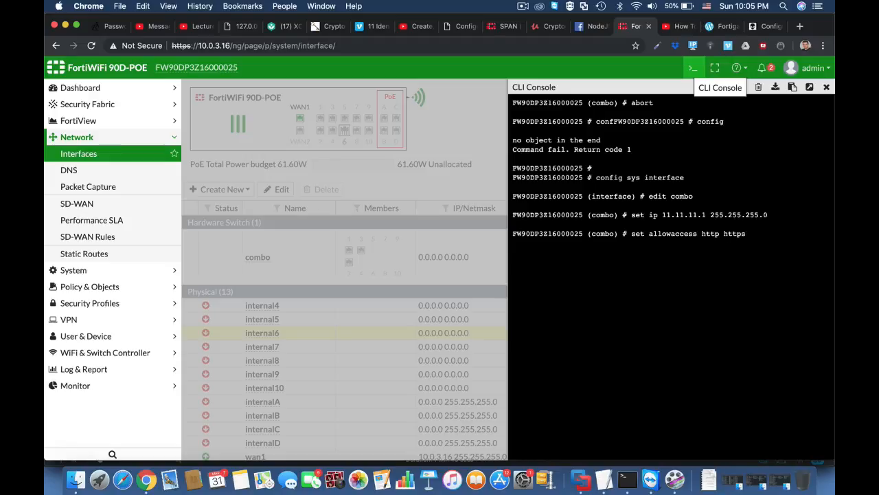
type(" ping")
key("Return")
key("Return")
key("Return")
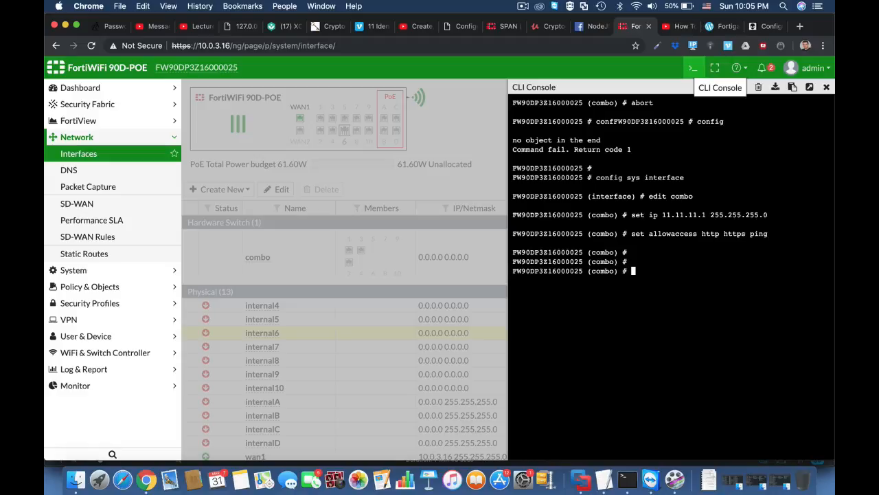
Leave the combo interface configuration with end and reload the interfaces page
type("end")
key("Return")
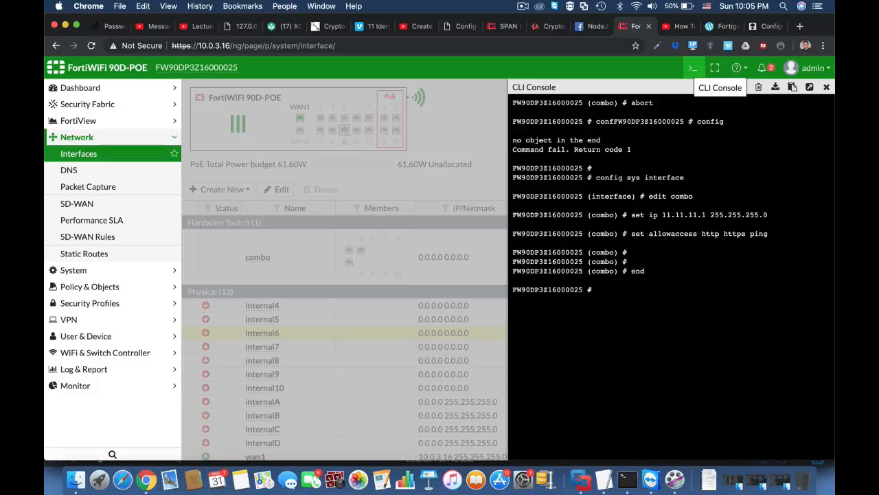
key("Return")
key("Return")
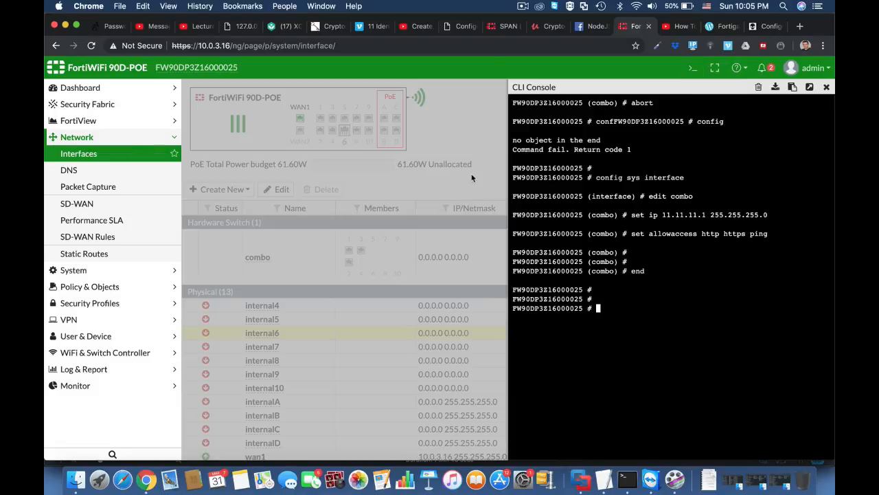
left_click(400, 44)
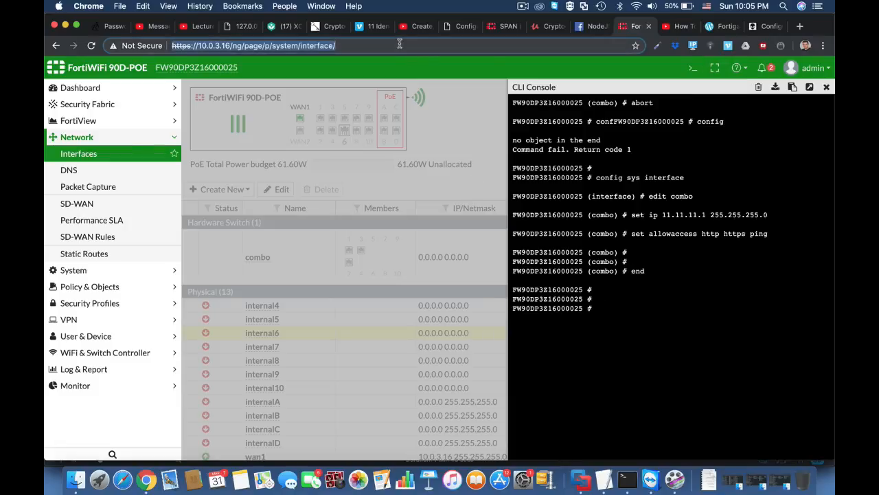
key("Return")
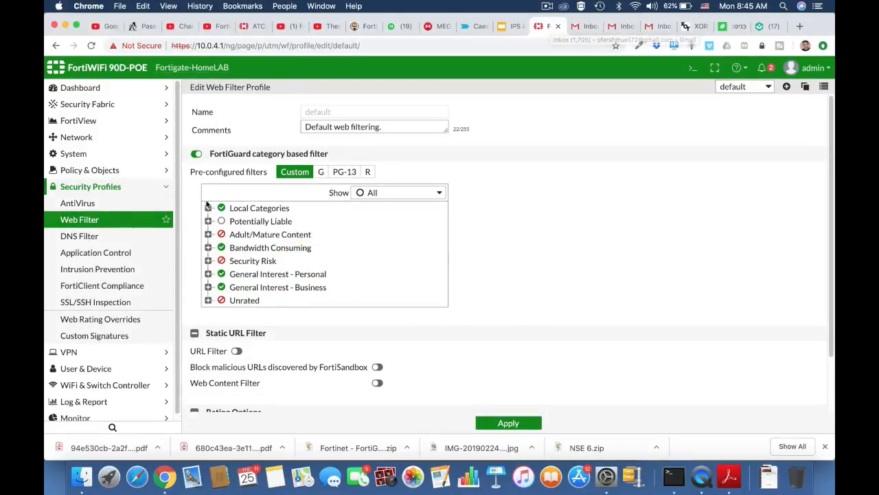
Examine the subcategories of Local Categories, Adult/Mature Content and Bandwidth Consuming in the default web filter profile
left_click(208, 208)
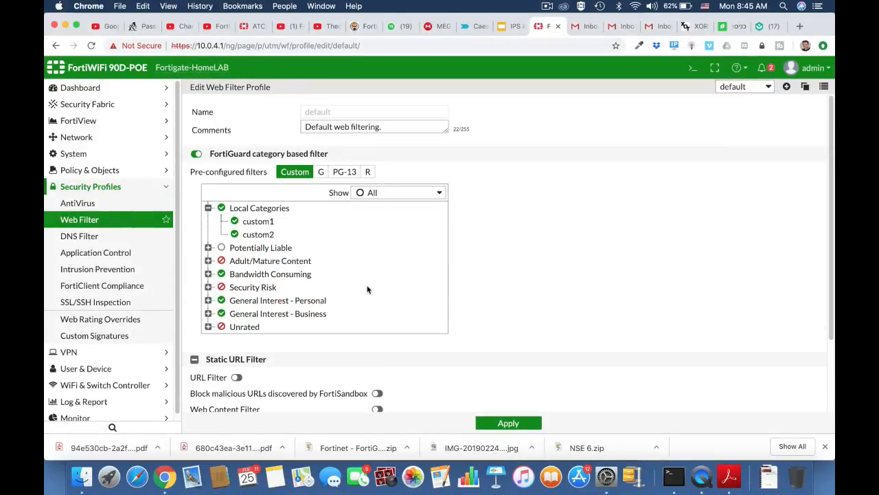
scroll(365, 288, "down", 2)
left_click(208, 222)
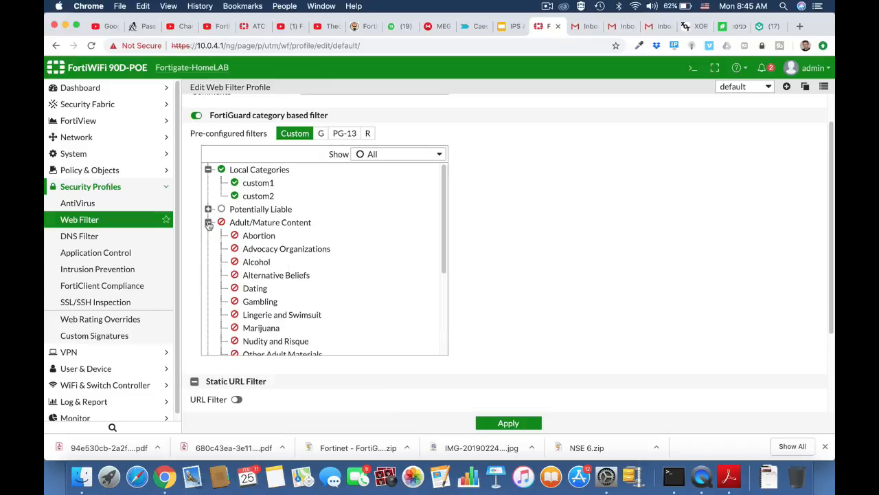
scroll(298, 279, "down", 3)
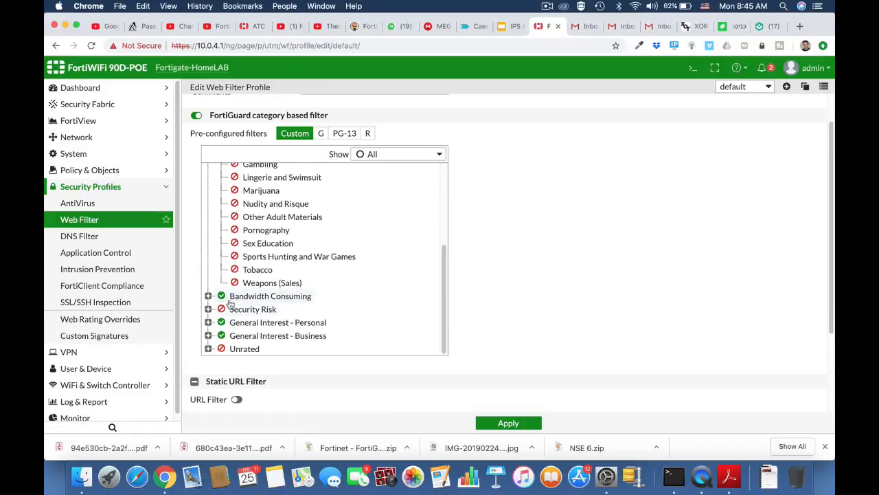
left_click(208, 296)
scroll(330, 346, "down", 4)
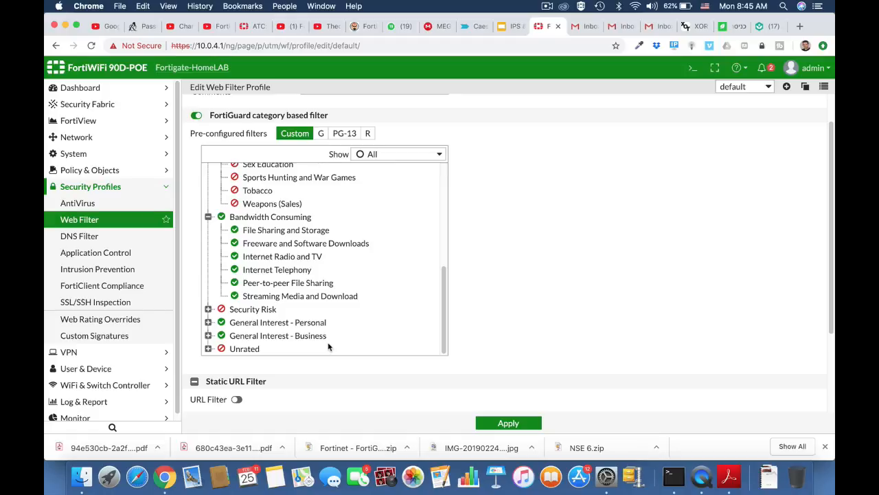
Go to the FortiGuard system page and follow its link for requesting re-evaluation of a URL's category
left_click(85, 156)
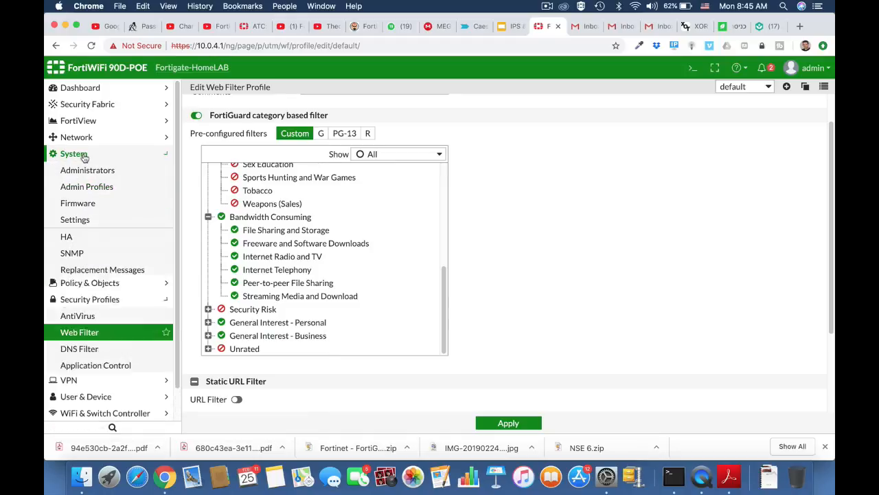
left_click(75, 219)
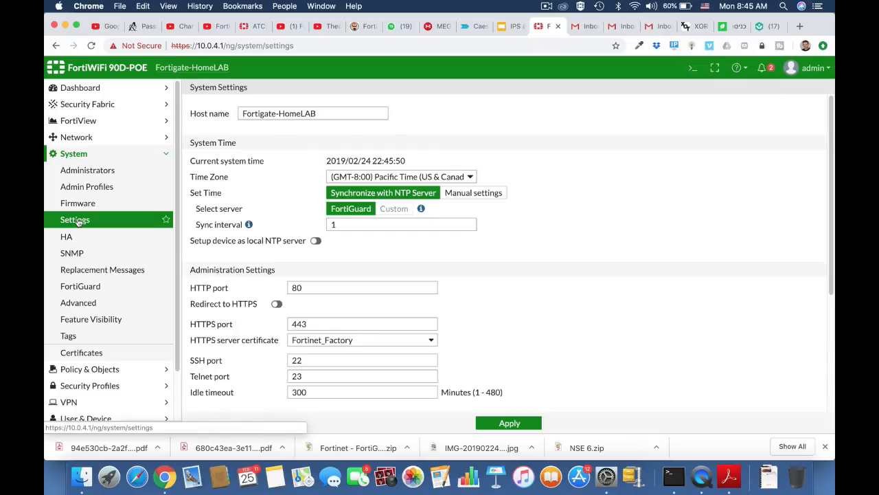
left_click(81, 287)
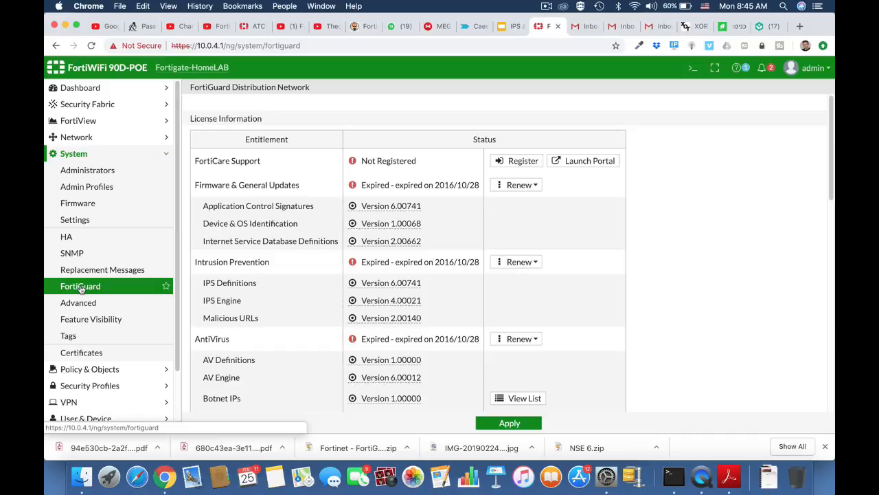
scroll(342, 343, "down", 10)
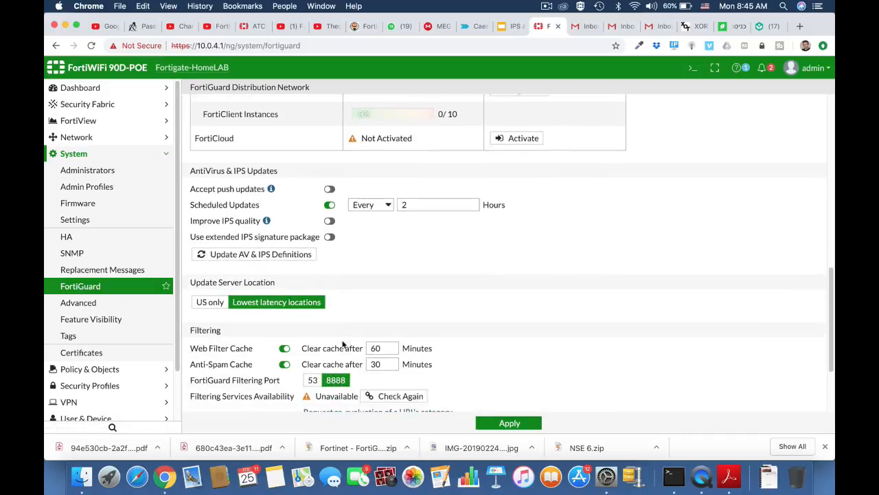
scroll(343, 343, "down", 2)
left_click(343, 305)
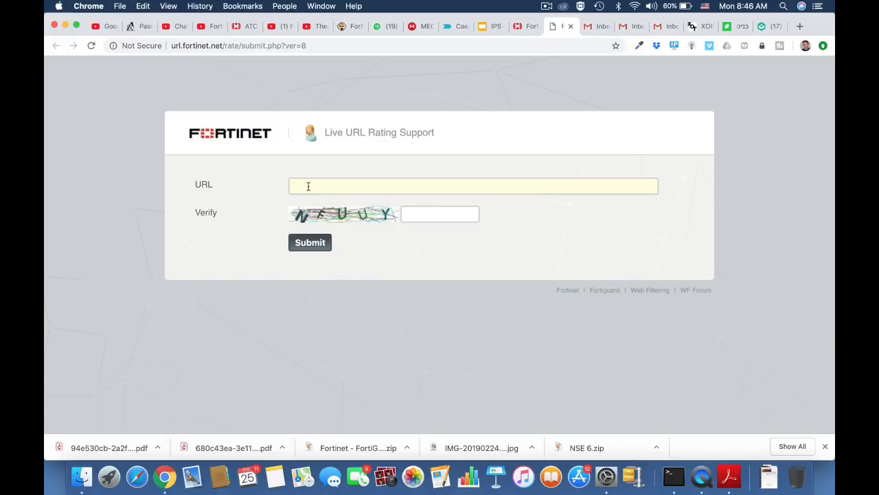
left_click(309, 186)
type("www.")
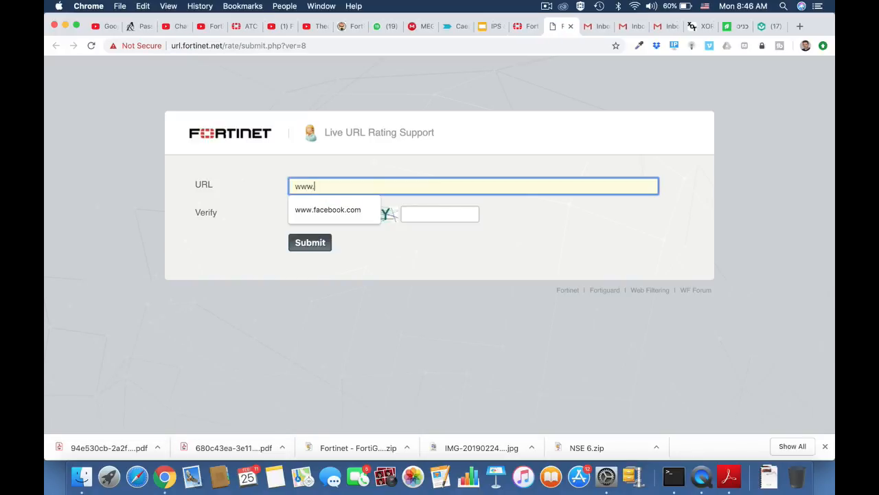
type("engad")
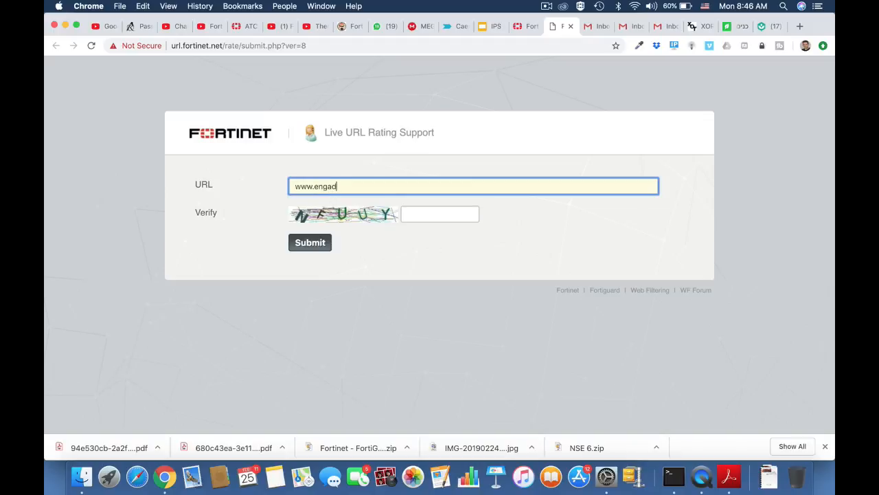
type("get.com")
Fill in the captcha verification code and submit the URL rating request
left_click(407, 215)
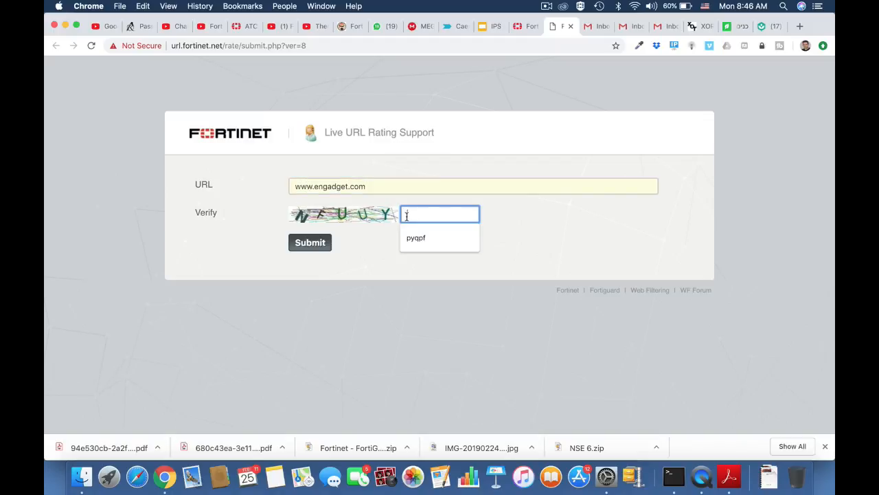
type("nf")
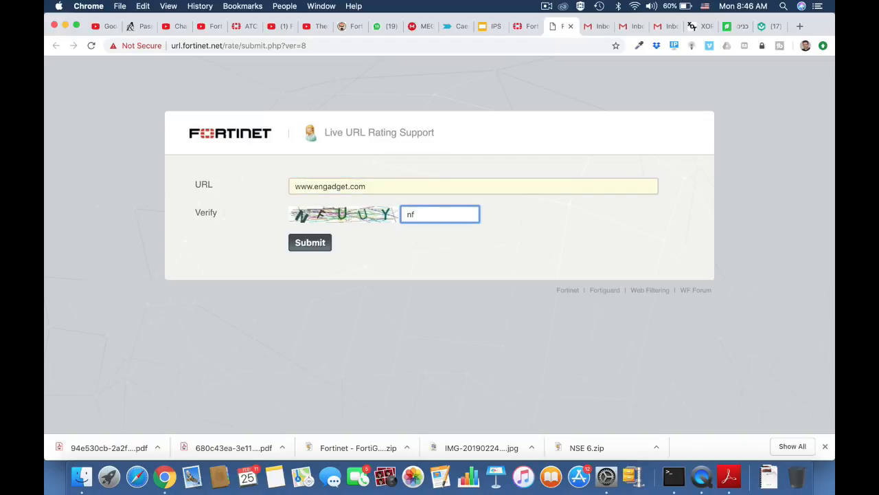
type("uuy")
left_click(314, 248)
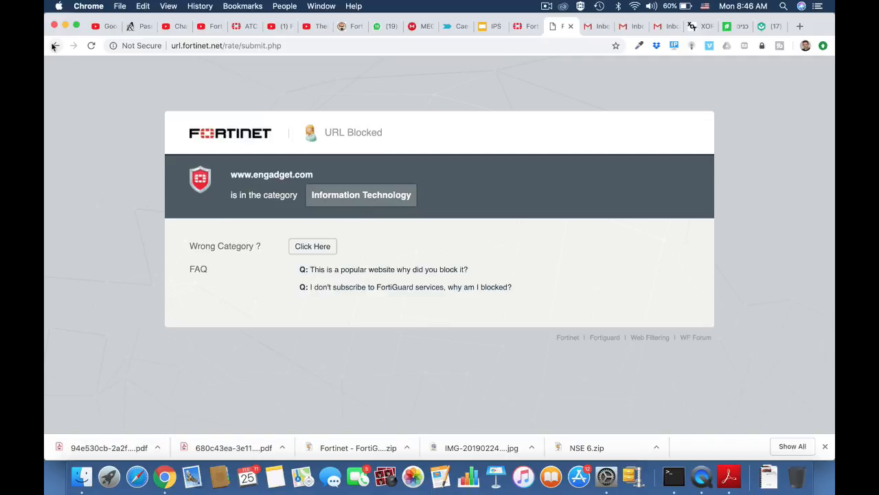
Return to the Live URL Rating Support form and reload it to start a fresh request
left_click(56, 45)
left_click(377, 185)
left_click_drag(377, 184, 272, 183)
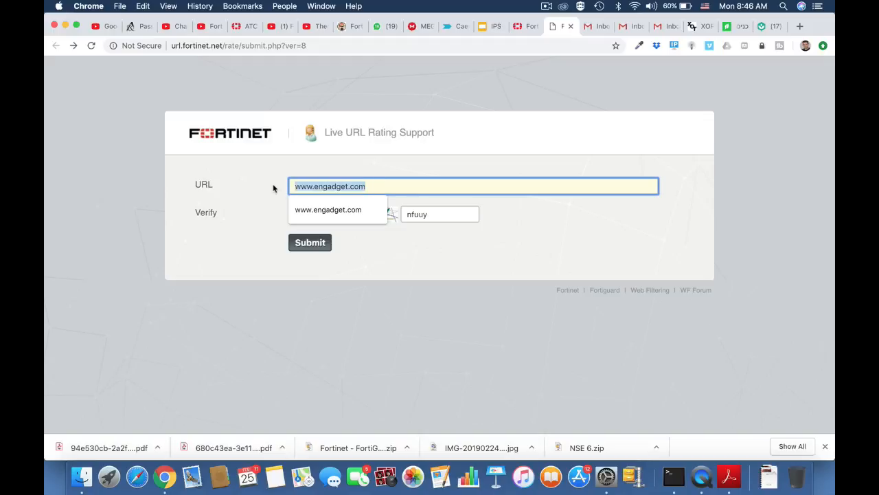
left_click(288, 45)
key("Return")
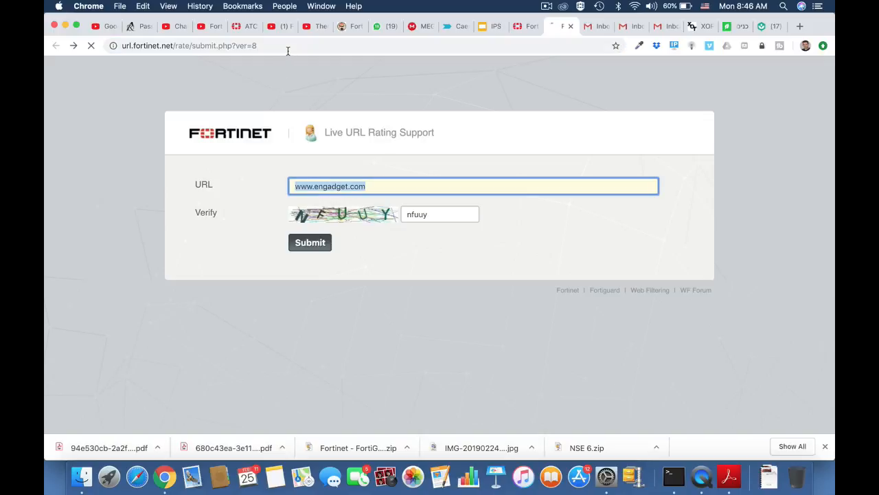
left_click(350, 185)
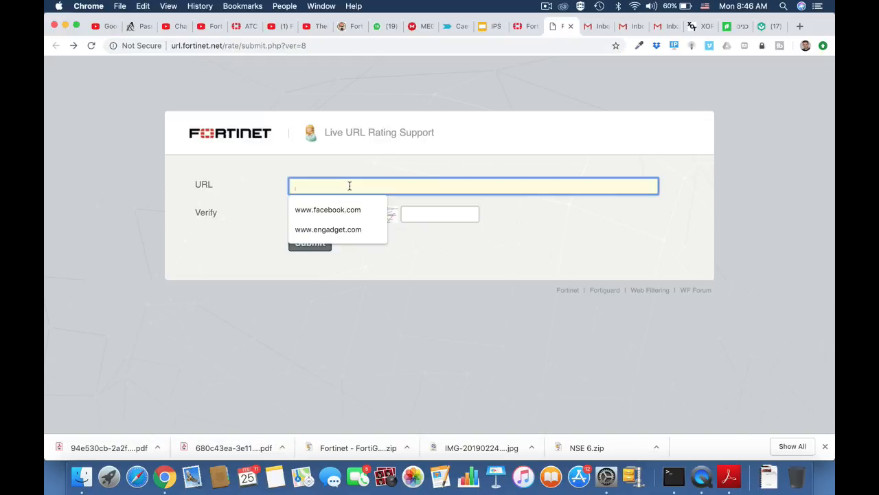
type("www.")
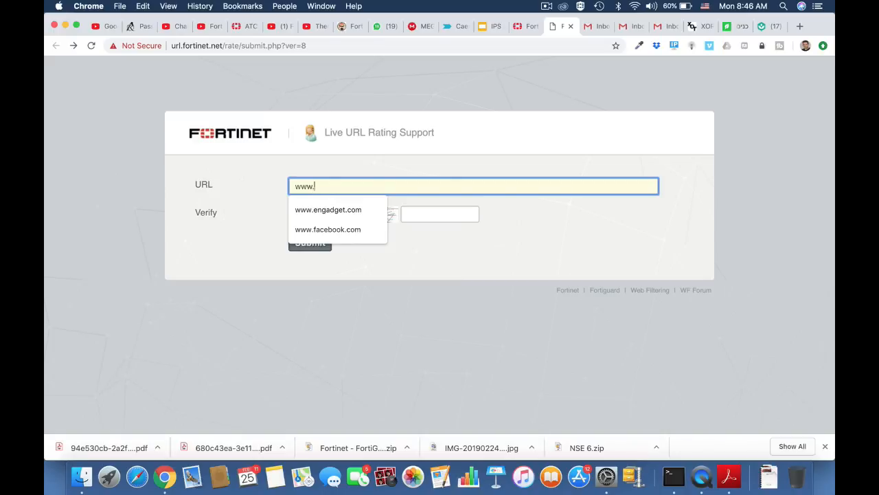
type("fortinet.com")
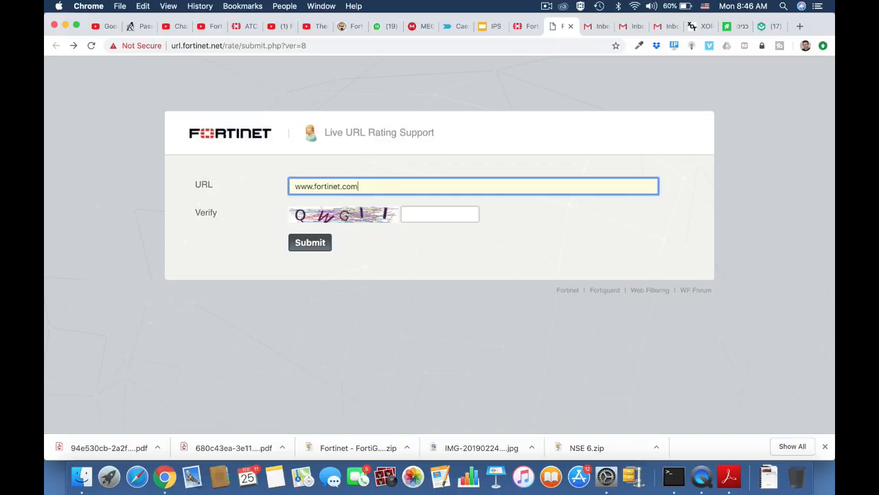
left_click(420, 213)
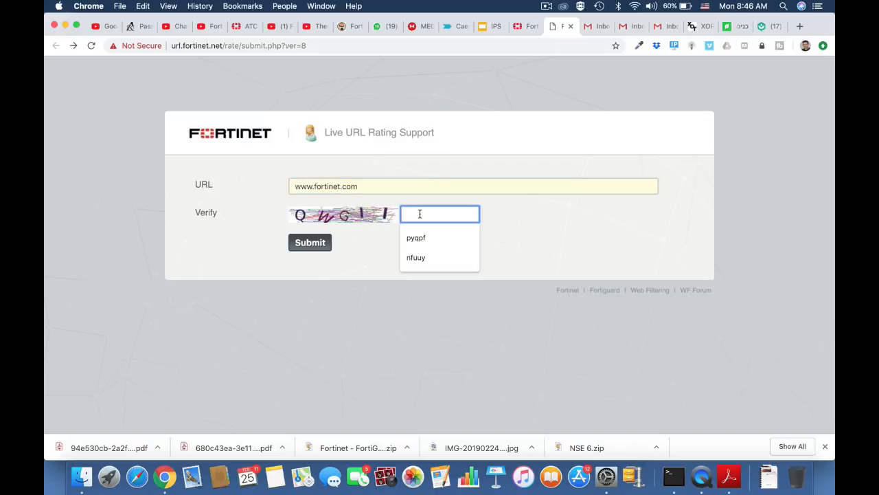
type("qwgii")
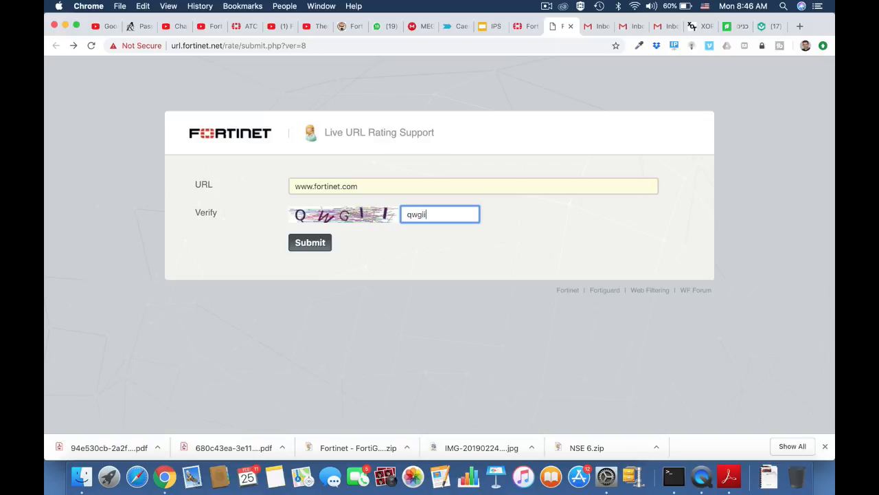
left_click(312, 245)
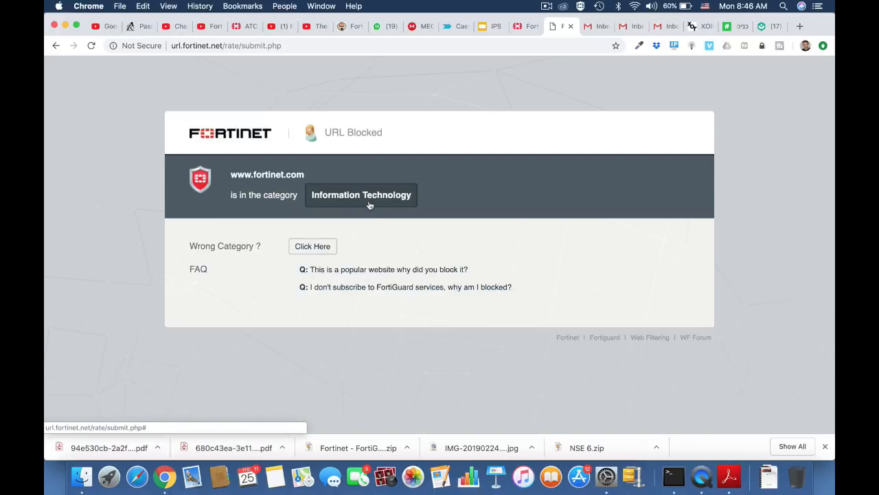
left_click(56, 46)
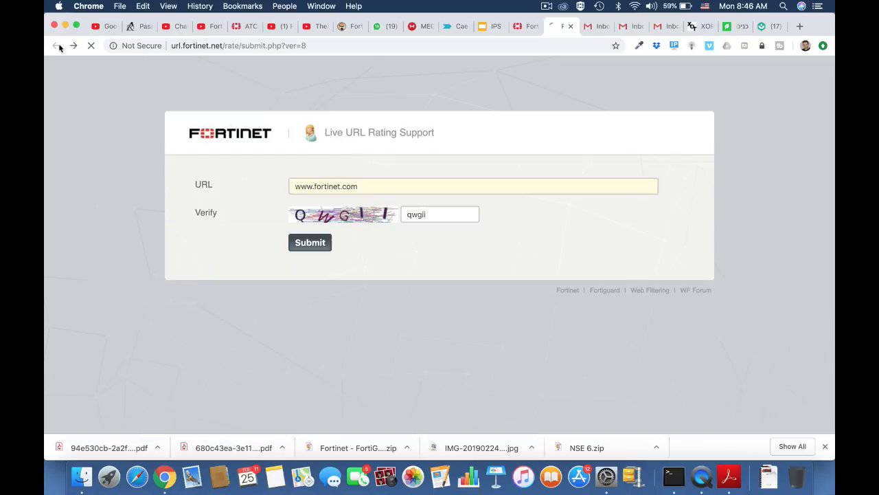
left_click(312, 46)
key("Return")
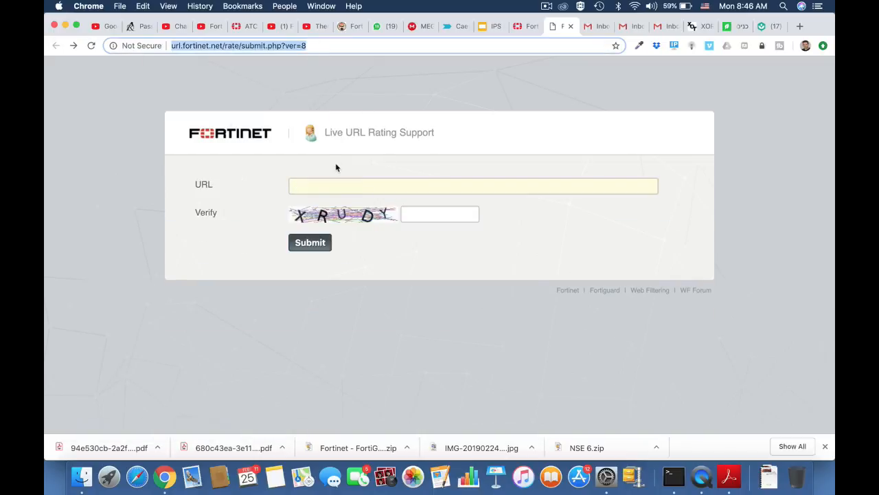
left_click(307, 186)
type("www")
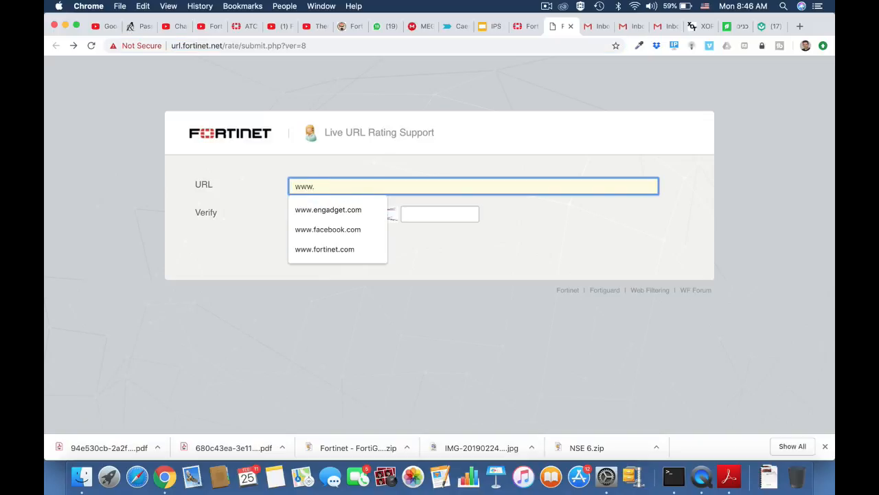
type(".twitte")
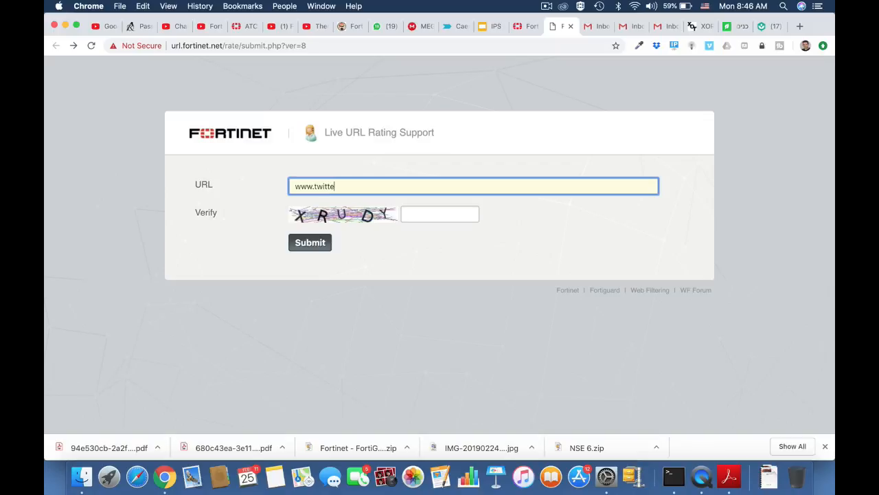
type("r.com")
left_click(418, 214)
type("xrudy")
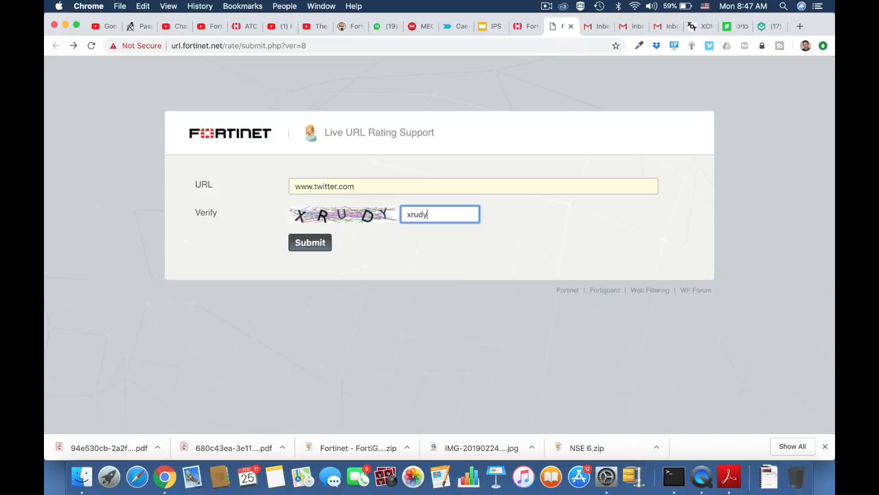
left_click(308, 245)
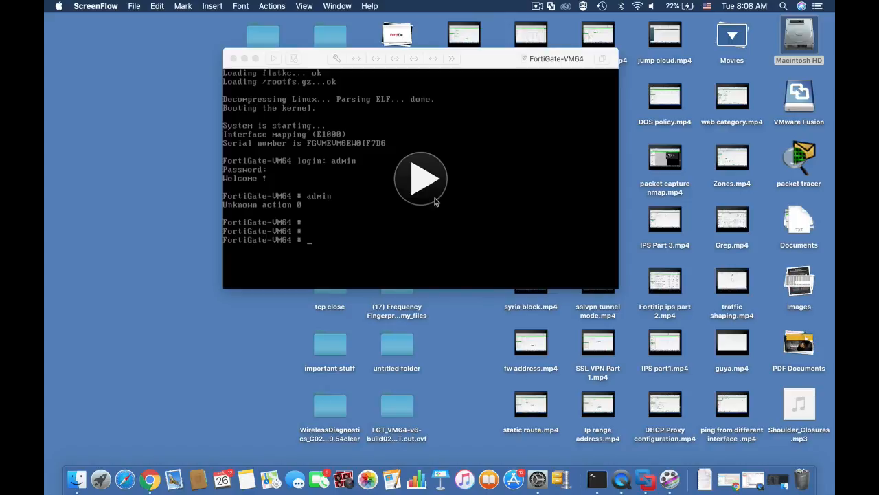
Switch to the FortiGate-VM64 console in VMware Fusion and page through the output of show system interface
left_click(421, 178)
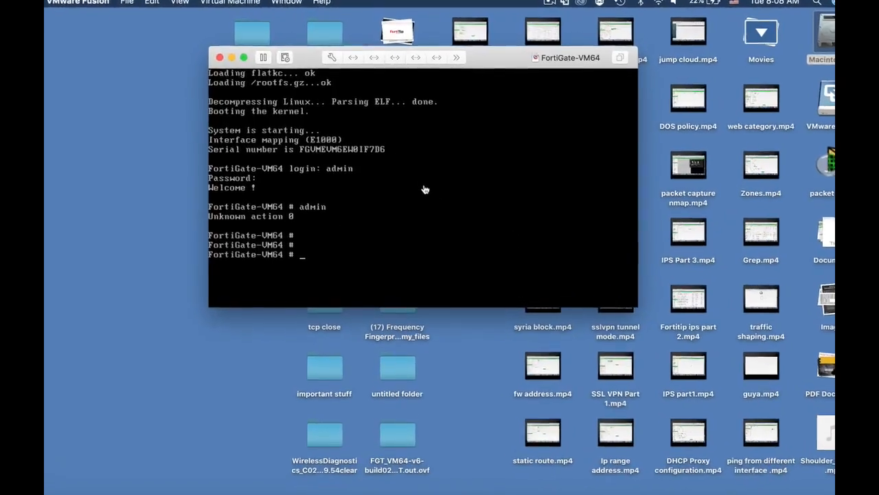
key("Return")
type("show s")
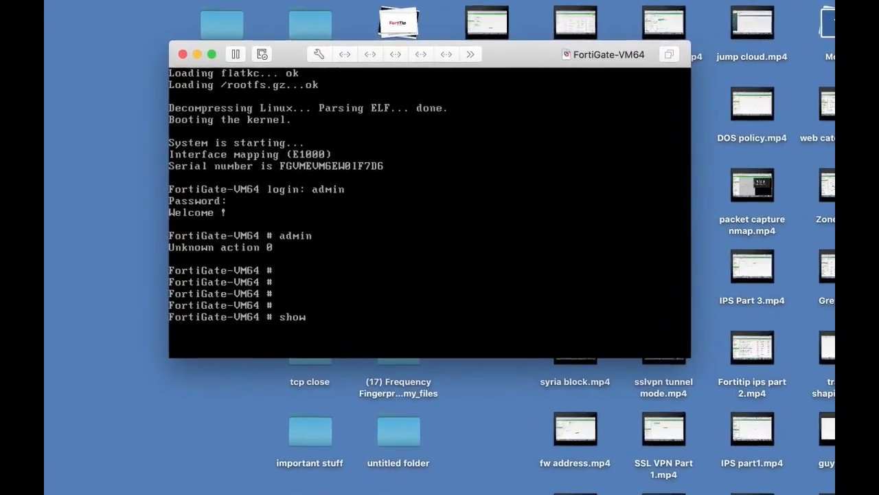
type("ystem in")
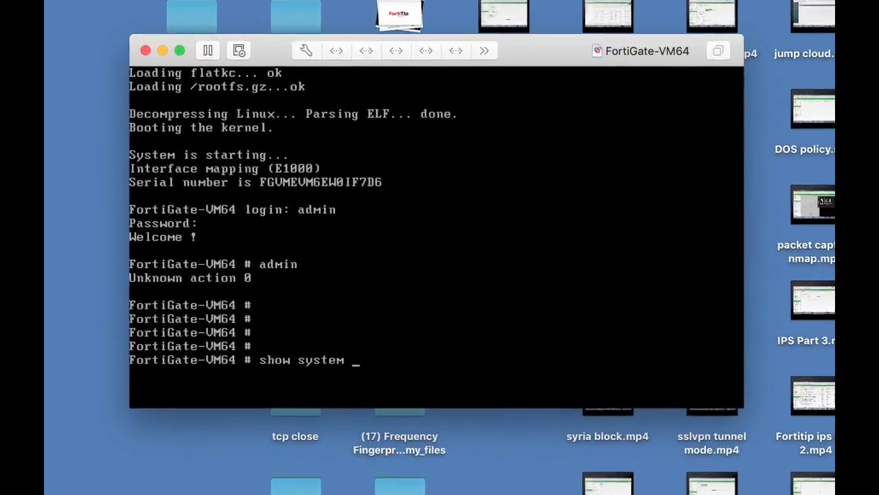
type("terface")
key("Return")
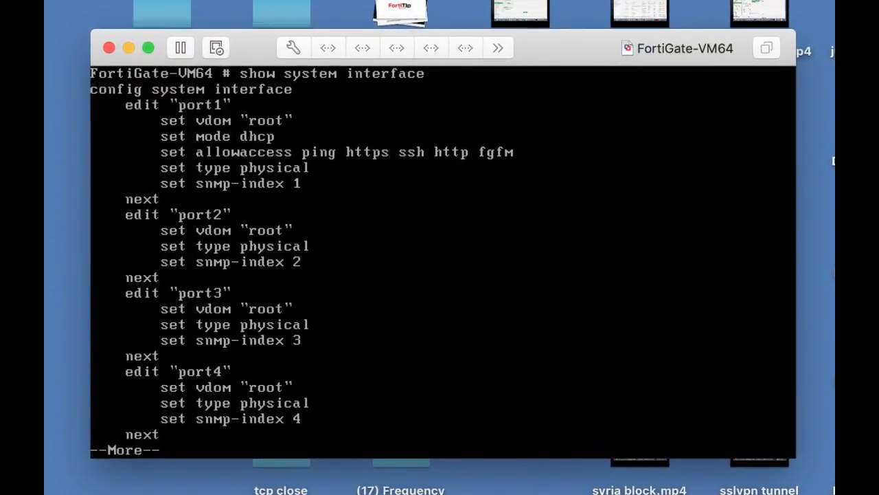
key("Return")
key("Return")
key("Return")
key("Return")
key("Return")
key("Return")
key("Return")
key("Return")
key("Return")
key("Return")
key("Return")
key("Return")
key("Return")
key("Return")
key("Return")
key("Return")
key("Return")
key("Return")
key("Return")
key("Return")
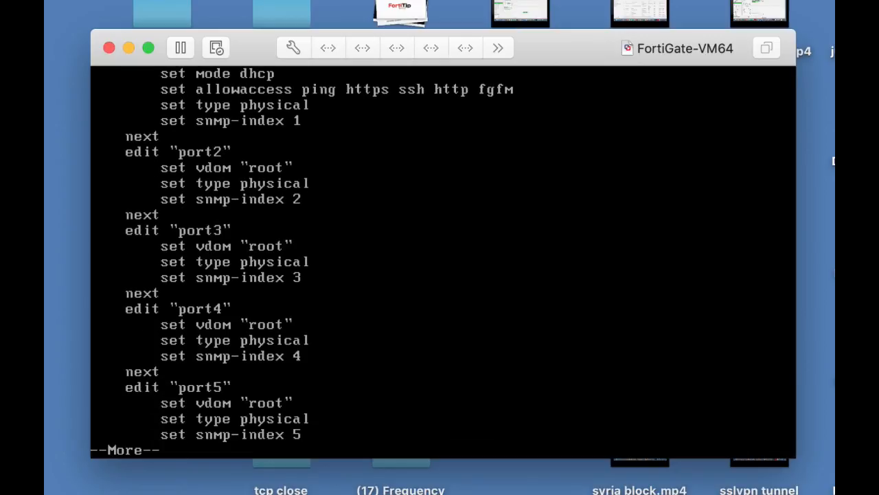
key("Return")
key("Return")
key("Return")
key("Return")
key("Return")
key("Return")
key("Return")
key("Return")
key("Return")
key("Return")
key("Return")
key("Return")
key("Return")
key("Return")
key("Return")
key("Return")
key("Return")
Enter the system interface configuration with config system interface and open port1 for editing
type("edit port1")
key("Return")
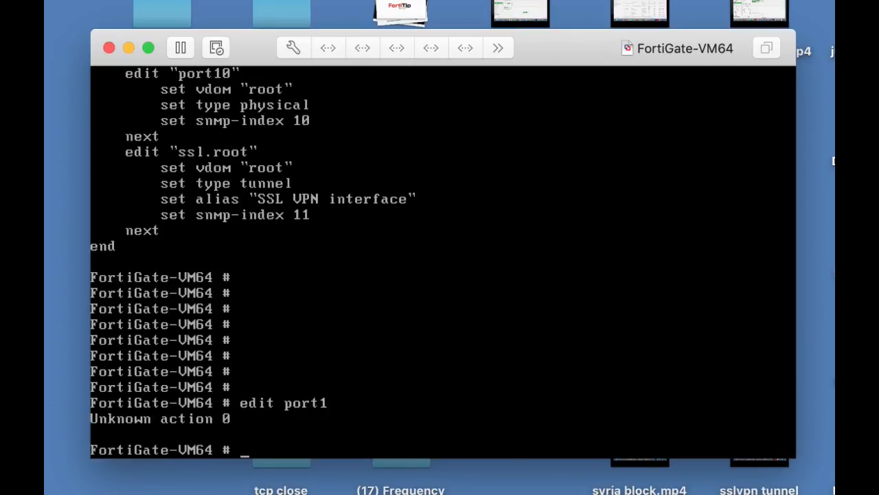
type("config system interface")
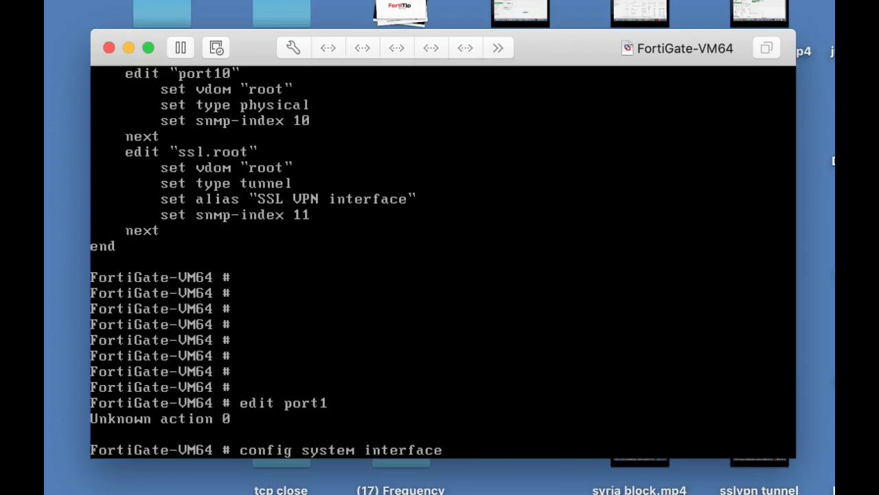
key("Return")
type("edi")
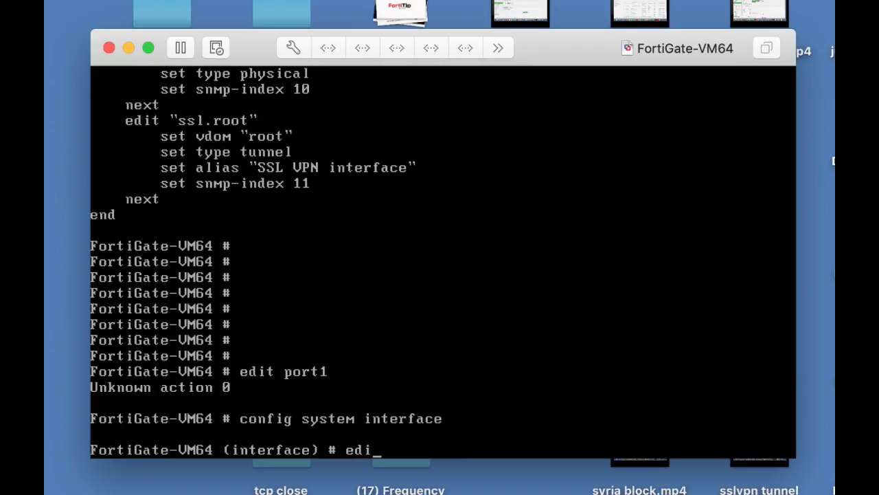
type("t port1")
key("Return")
Try to set port1's IP address to 10.0.4.99 with netmask 255.255.255.0
type("s")
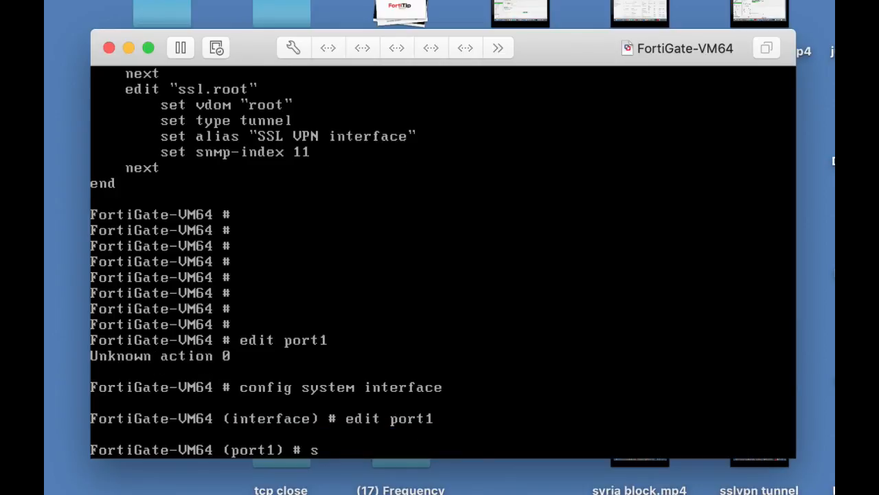
type("et ip 10.0.")
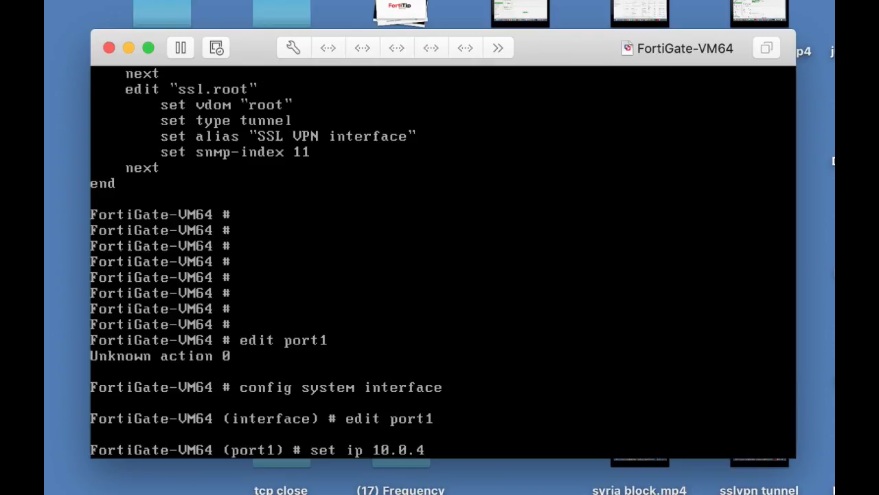
type("4.99 255.255.2")
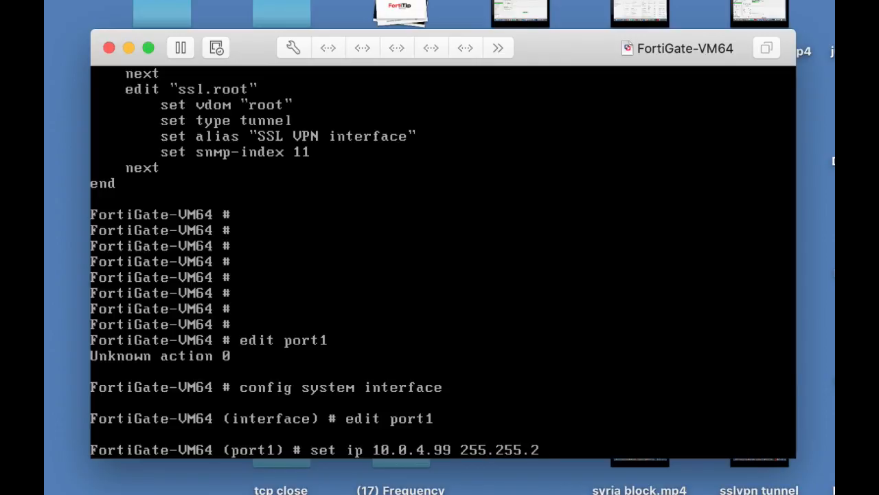
type("55")
key("BackSpace")
type(".0")
key("Return")
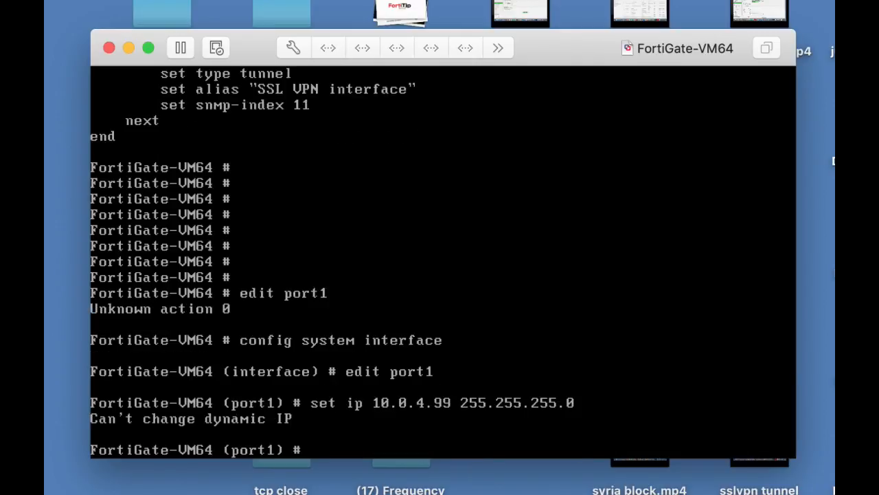
Set port1's allowaccess to http https ping and save the configuration with end
type("set all")
key("Tab")
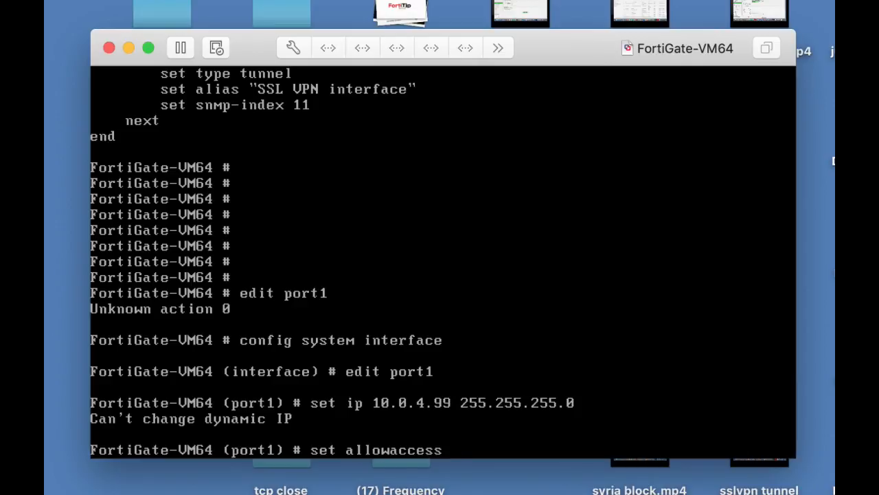
type("http https")
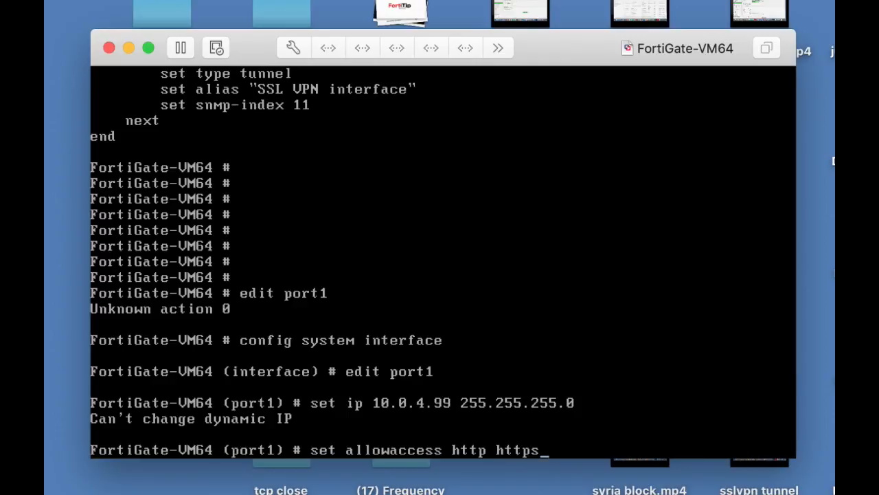
type(" ping")
key("Return")
type("end")
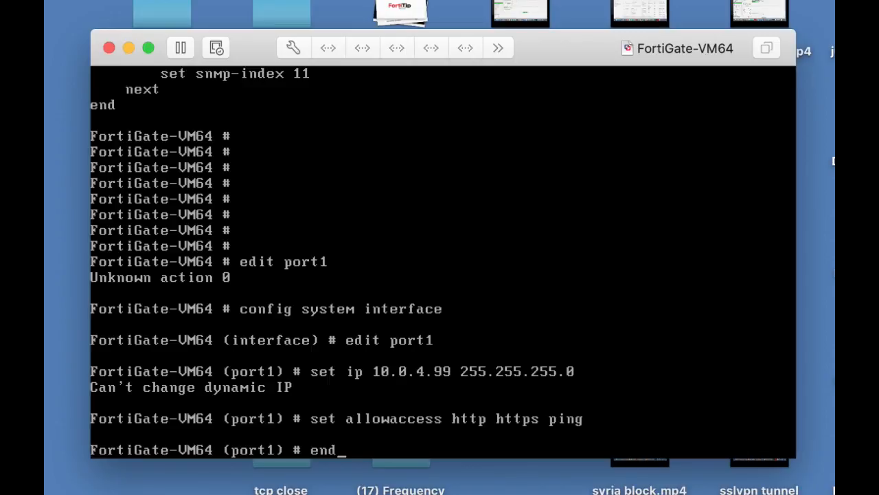
key("Return")
key("Return")
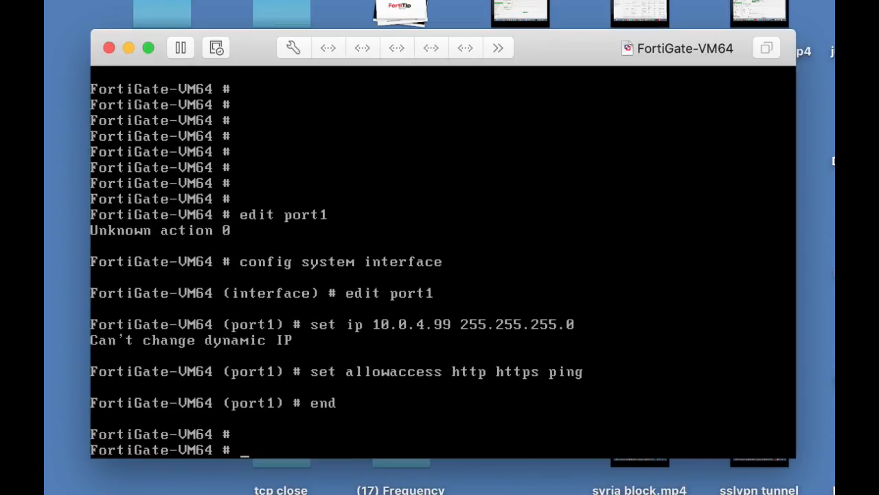
List the system interface configuration again and page through it to check port1's settings
type("show system interface")
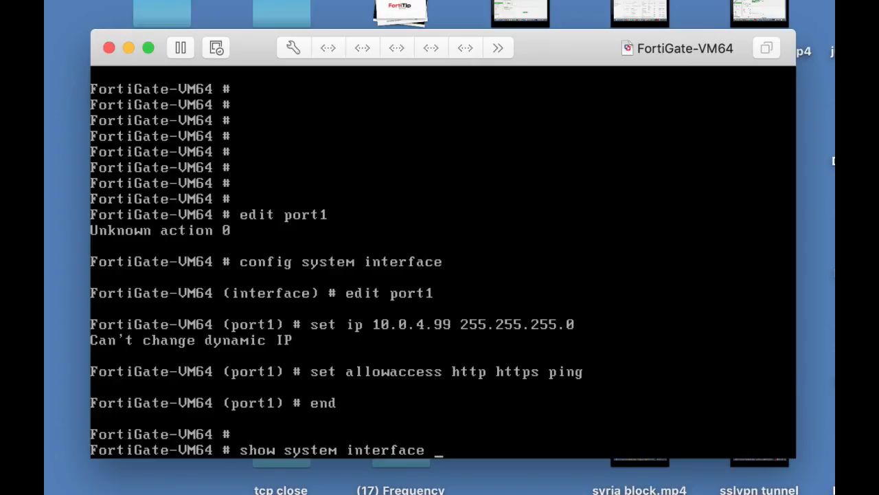
key("Return")
key("Return")
key("Return")
key("Return")
key("Return")
key("Return")
key("Return")
key("Return")
key("Return")
key("Return")
key("Return")
key("Return")
key("Return")
key("Return")
key("Return")
key("Return")
key("Return")
key("Return")
key("Return")
key("Return")
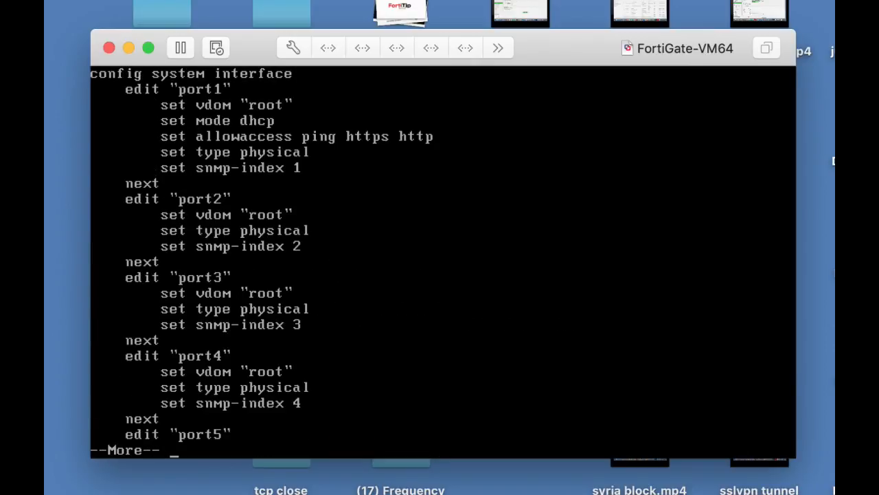
key("Return")
key("Return")
key("Return")
key("Return")
key("Return")
key("Return")
key("Return")
key("Return")
key("Return")
key("Return")
key("Return")
key("Return")
key("Return")
key("Return")
key("Return")
key("Return")
key("Return")
key("Return")
key("Return")
key("Return")
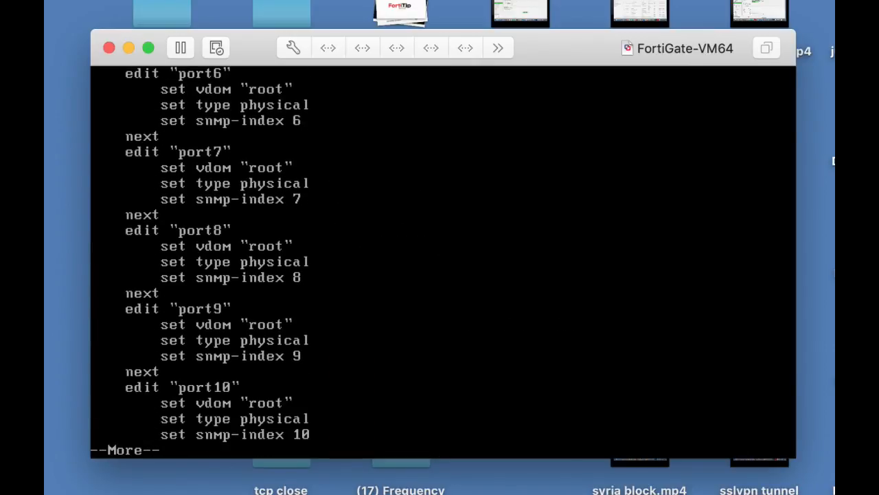
key("Return")
key("Return")
key("Return")
key("Return")
key("Return")
Go back into the system interface configuration and reopen port1 for editing
type("config")
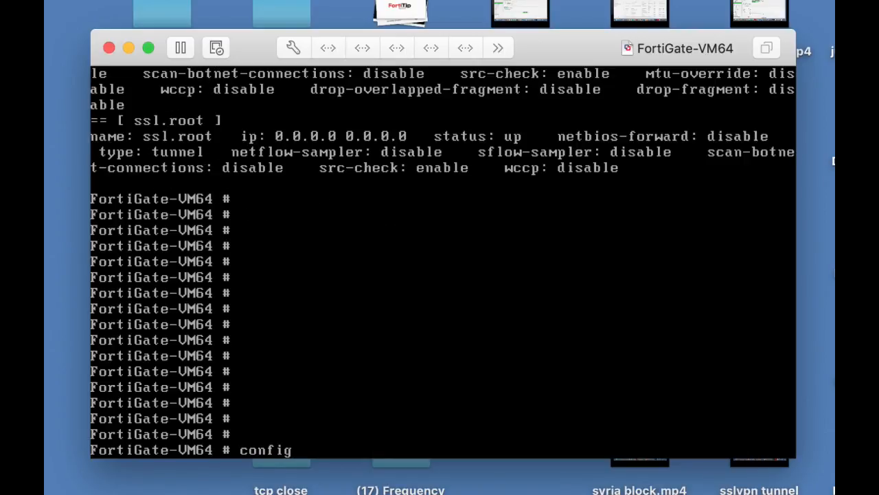
type(" system interface")
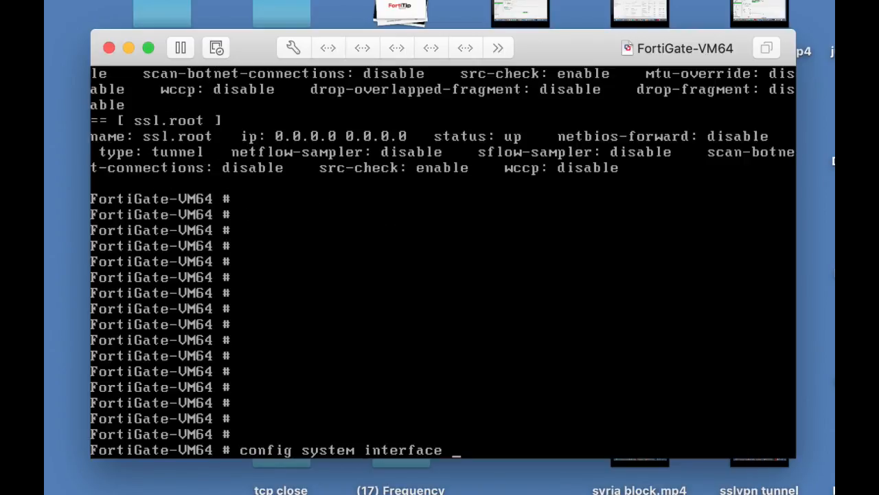
key("Return")
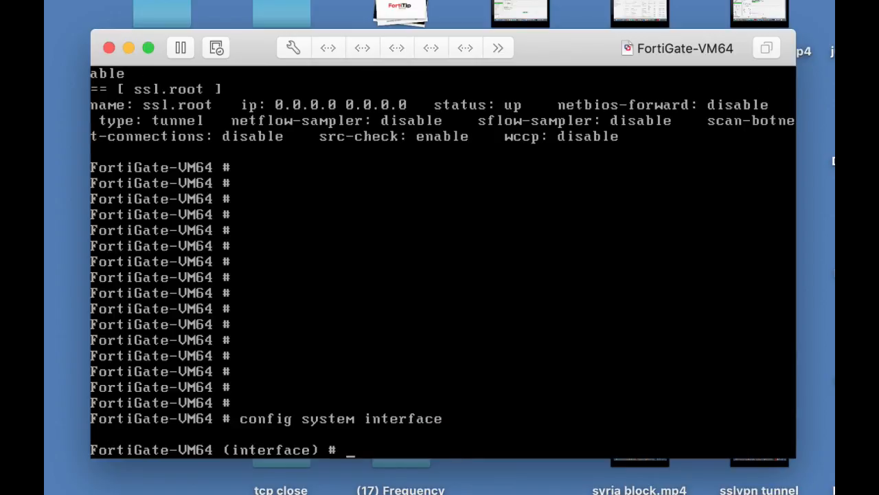
type("edit port1")
key("Return")
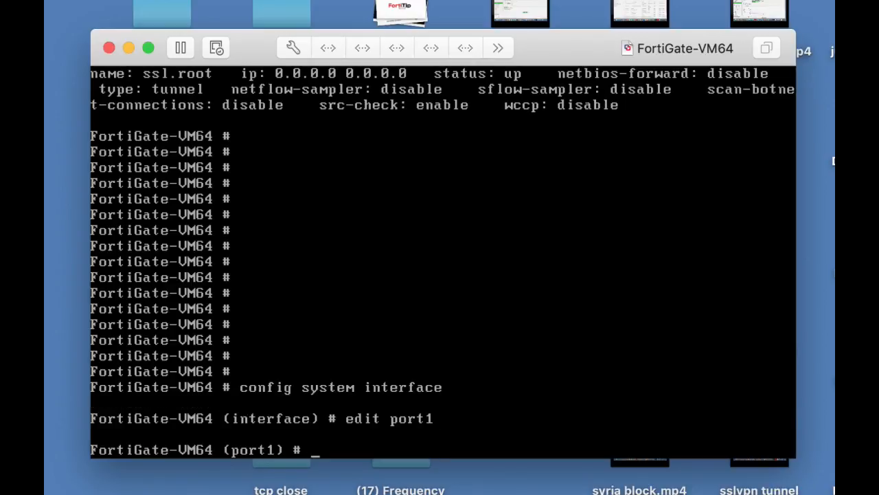
Set port1's addressing mode to static
type("set mode static")
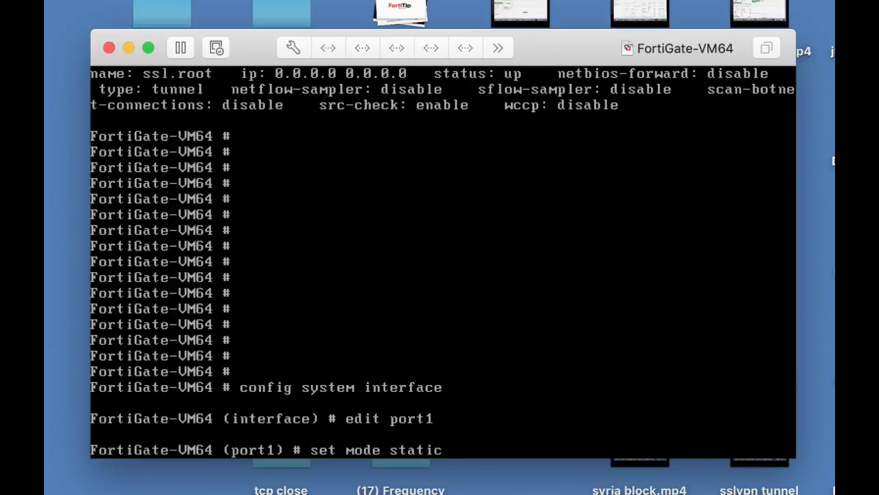
key("Return")
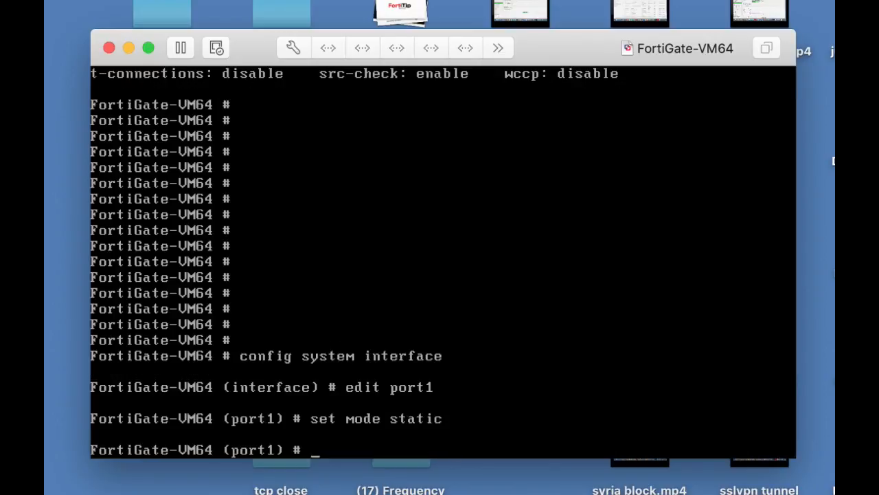
Set port1's IP address to 10.0.4.99/24 and save the interface configuration with end
type("set ip 10.0.")
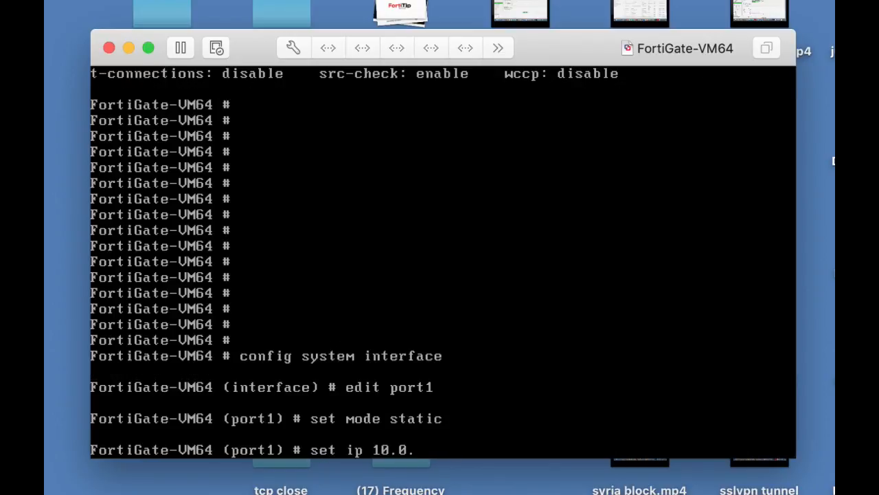
type("4.99/24")
key("Return")
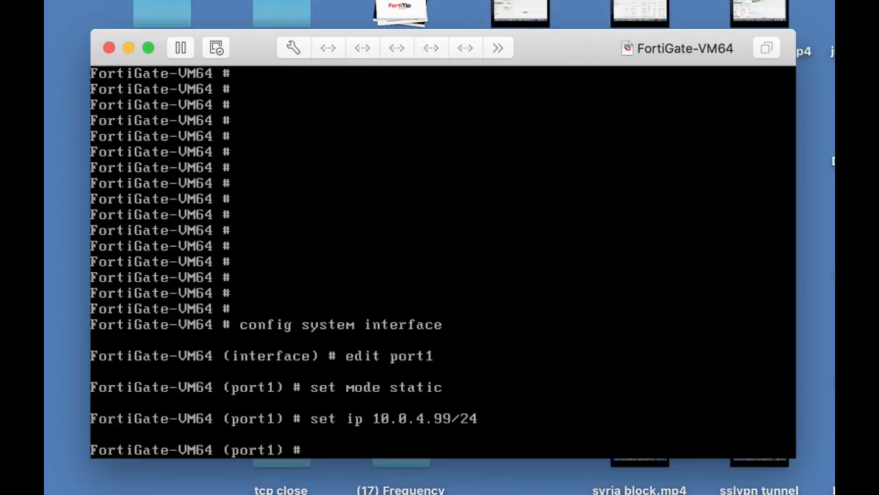
type("end")
key("Return")
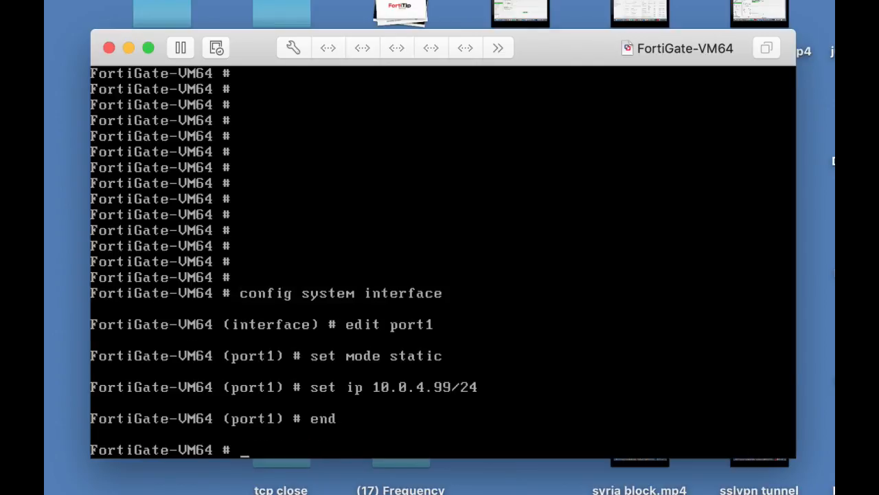
key("Return")
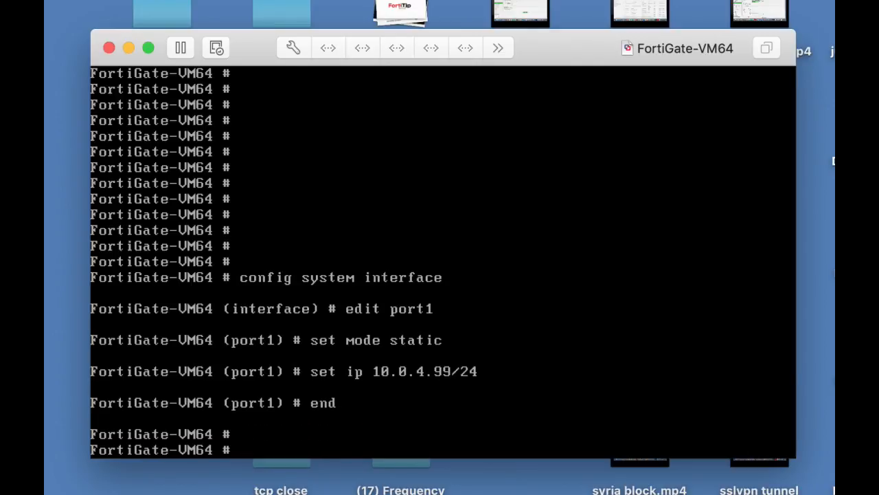
Show the system interface configuration to check port1's IP address and allowaccess settings
type("show system u")
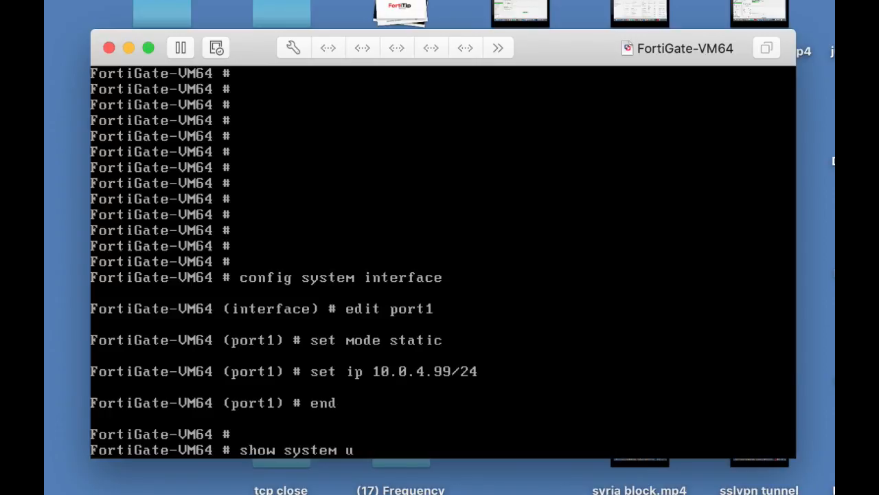
key("BackSpace")
type("int")
key("Tab")
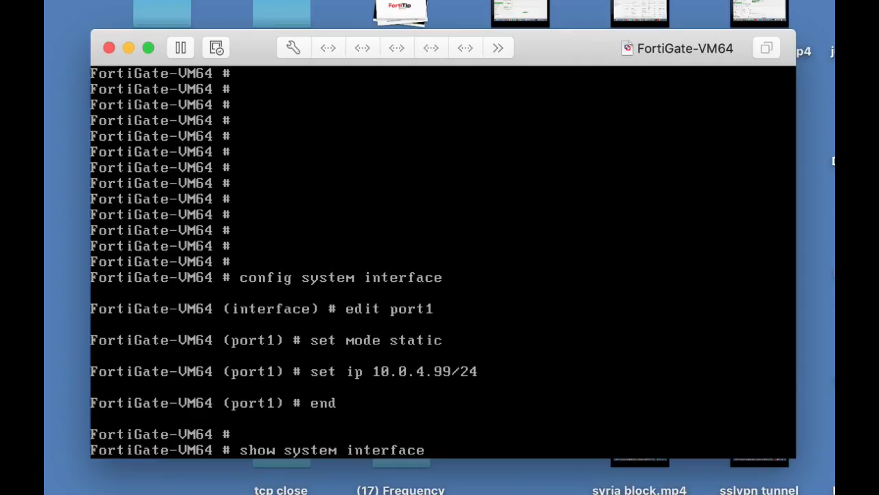
key("Return")
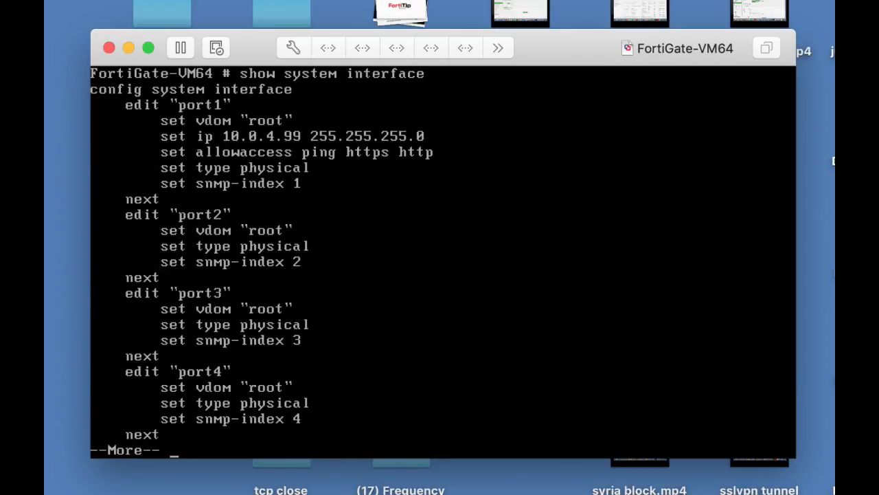
Switch to Chrome and open the FortiGate web interface at 10.0.4.99
key("super+Tab")
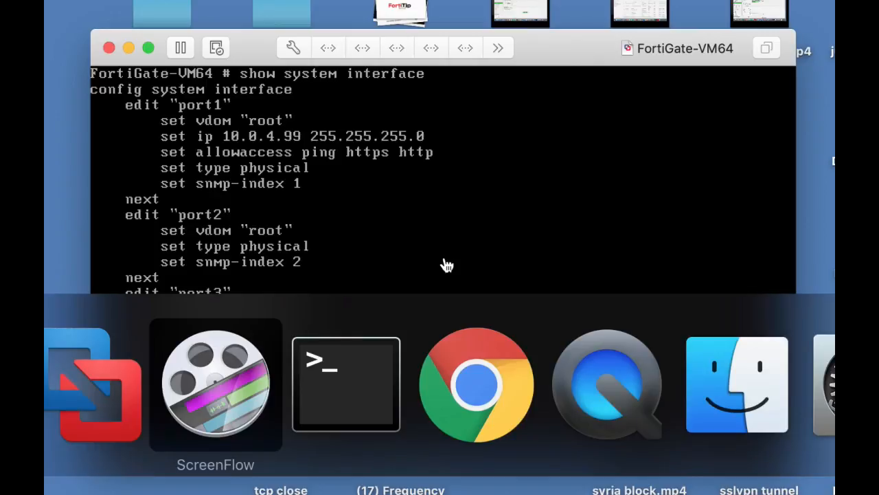
key("super+Tab")
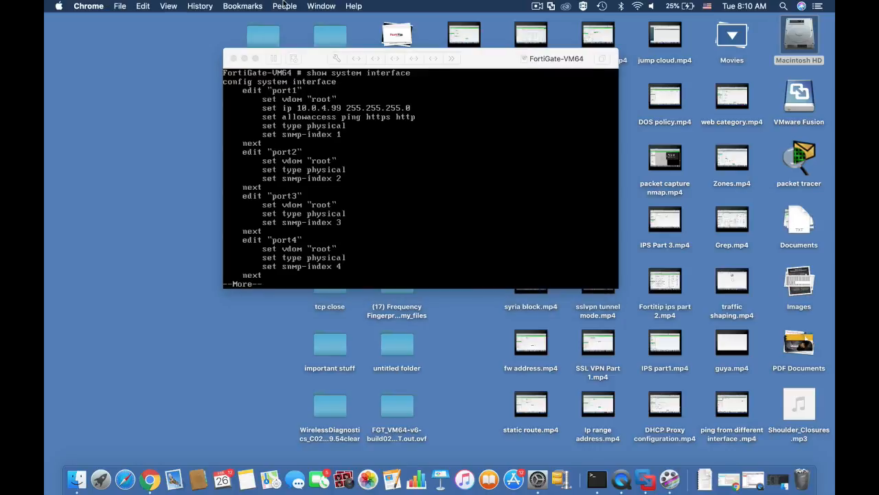
left_click(316, 6)
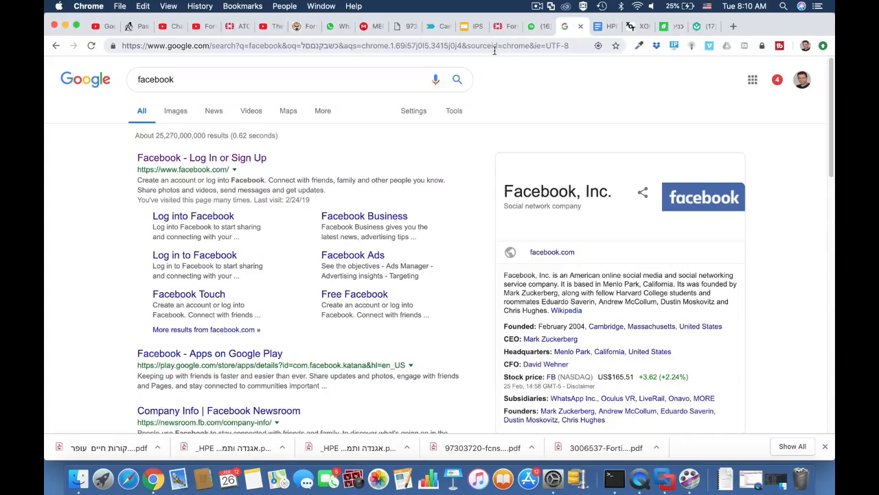
left_click(495, 51)
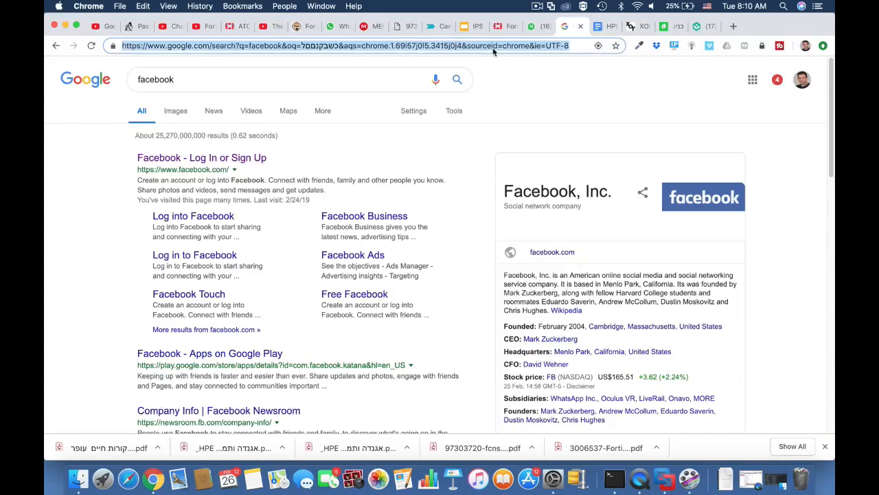
type("10.0.4")
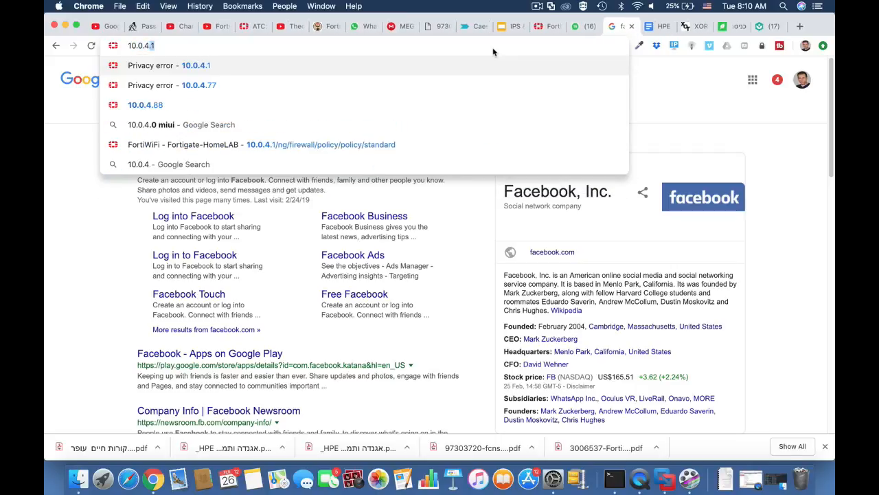
type(".99")
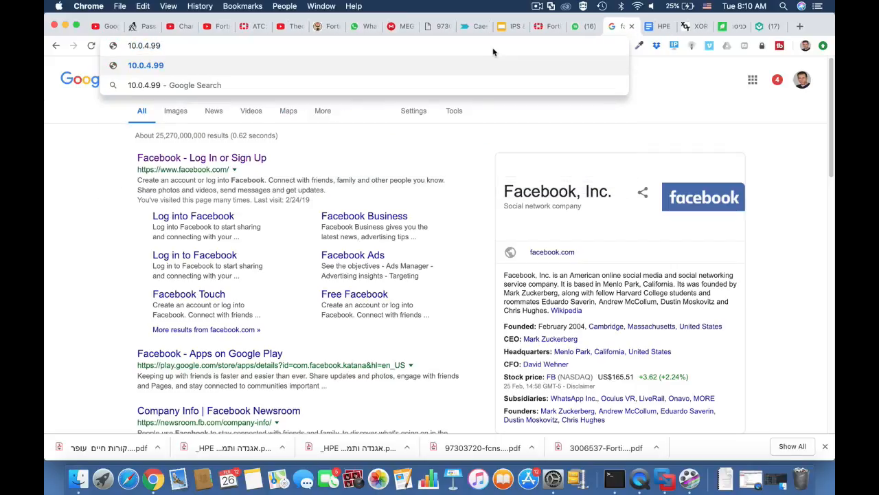
key("Return")
Log in to the FortiGate as admin, postpone the password change, and inspect the VM license entry on the dashboard
type("admin")
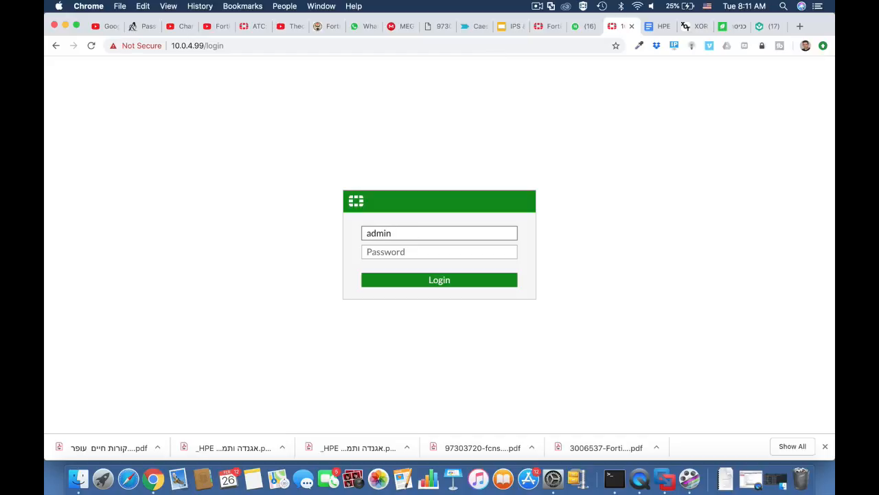
key("Return")
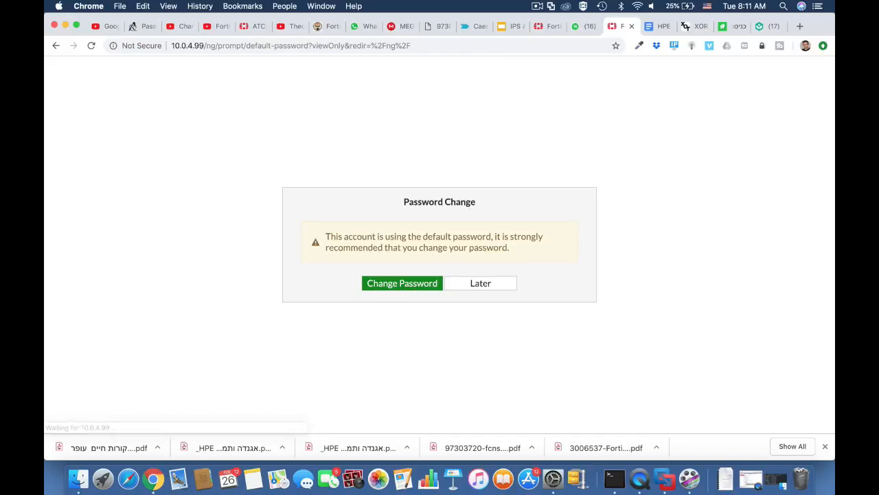
left_click(479, 284)
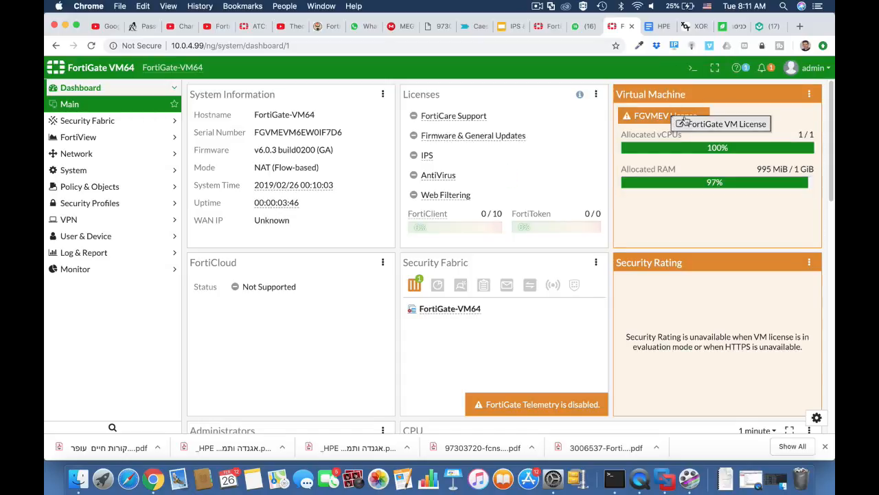
mouse_move(669, 119)
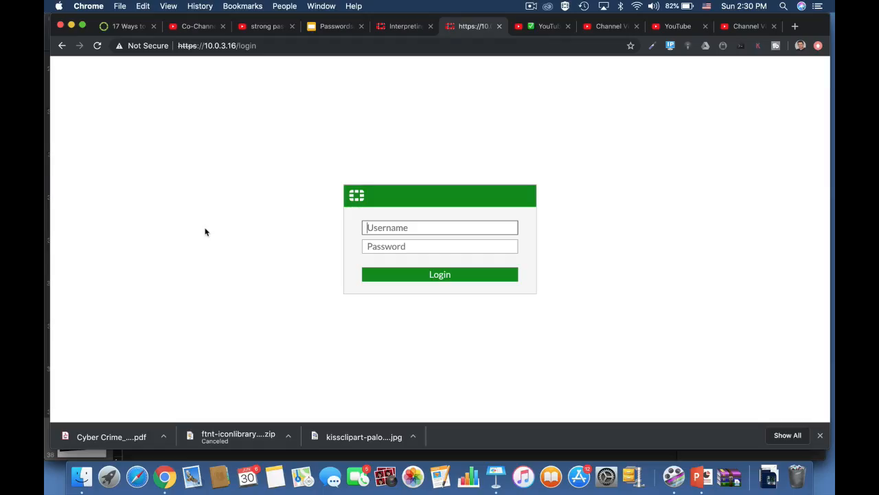
Enter admin as the username on the FortiWiFi login page at 10.0.3.16 and open the user definition list
type("admin")
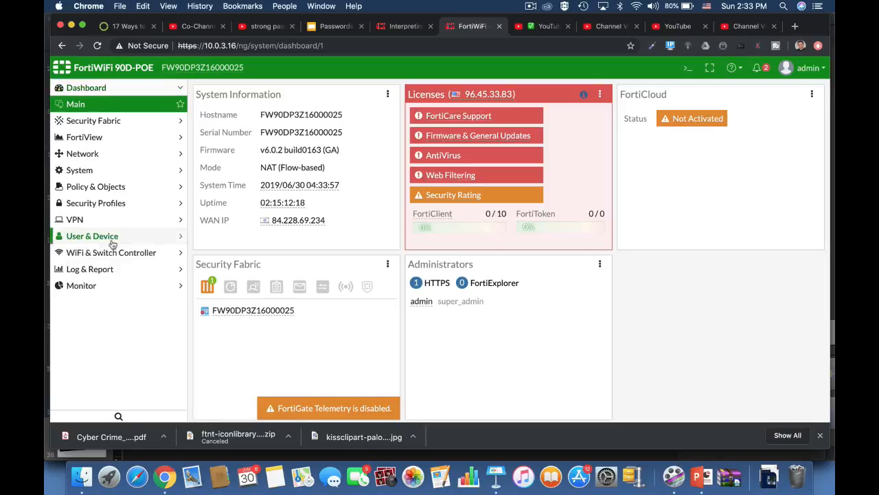
left_click(110, 237)
left_click(94, 236)
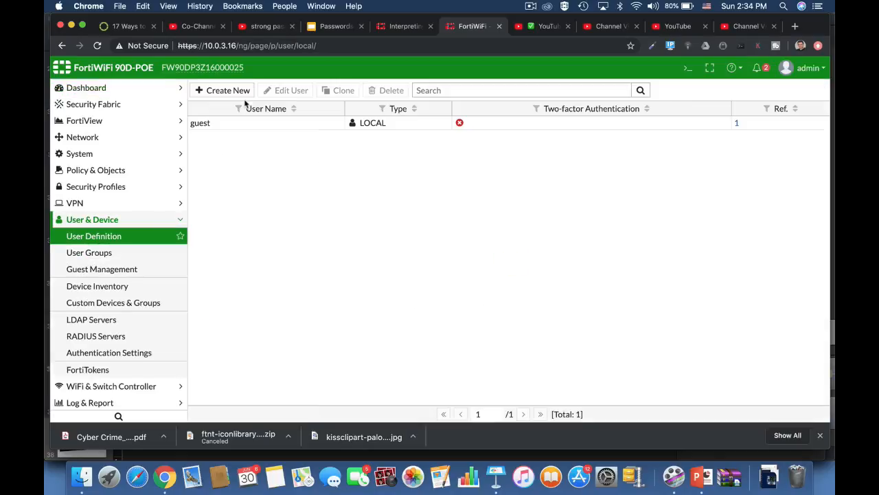
Start creating a local user named testuser, enter the user's password, and advance past the contact info without filling it in
left_click(221, 88)
left_click(510, 412)
left_click(289, 132)
type("testuser")
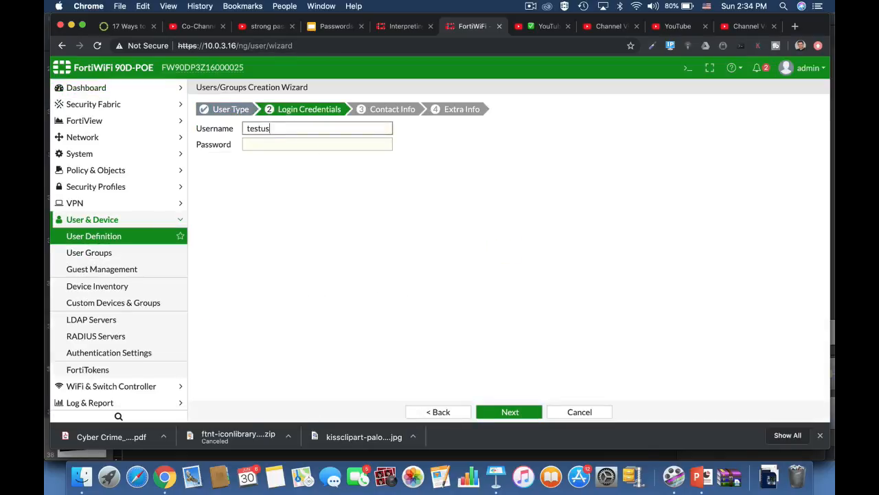
left_click(287, 143)
type("••••••")
left_click(511, 416)
left_click(512, 416)
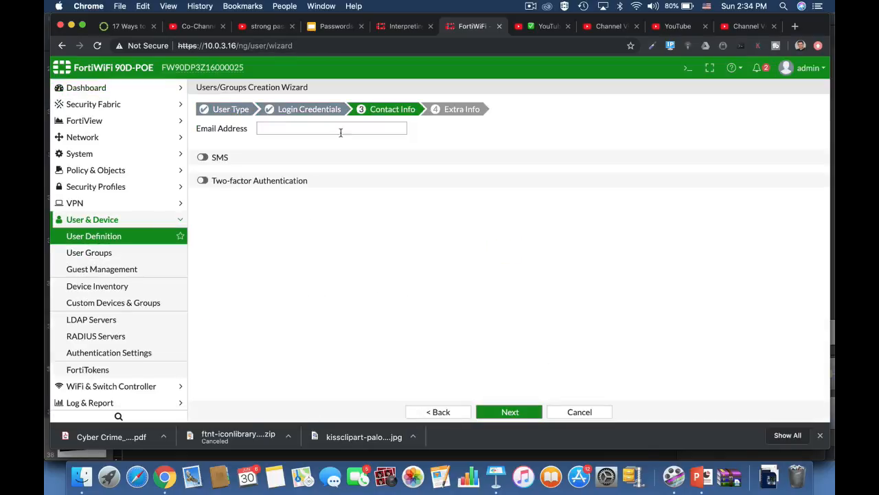
left_click(510, 412)
Start a new administrator of type Local User, enter a password in its Password field, and cancel the form
left_click(110, 154)
left_click(94, 169)
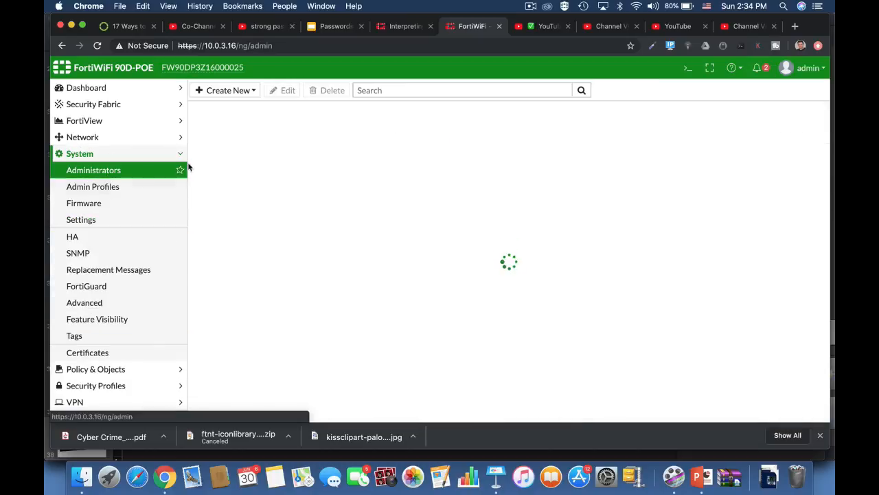
left_click(224, 90)
left_click(230, 106)
left_click(426, 182)
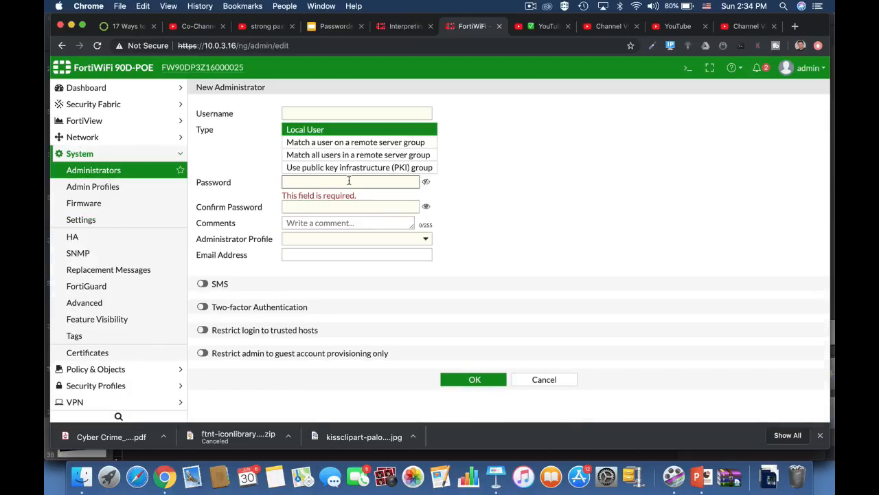
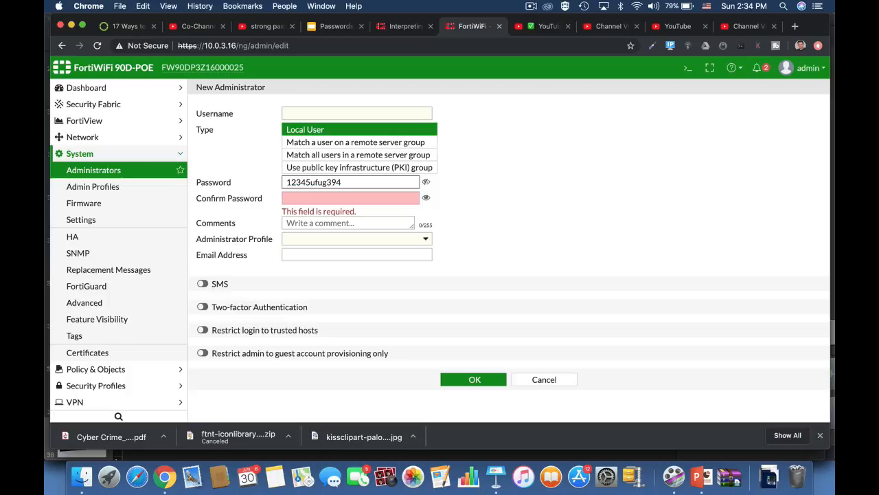
left_click(544, 379)
Start a site-to-site FortiGate IPsec tunnel named fdfdg in the VPN wizard and proceed to its authentication settings
left_click(154, 395)
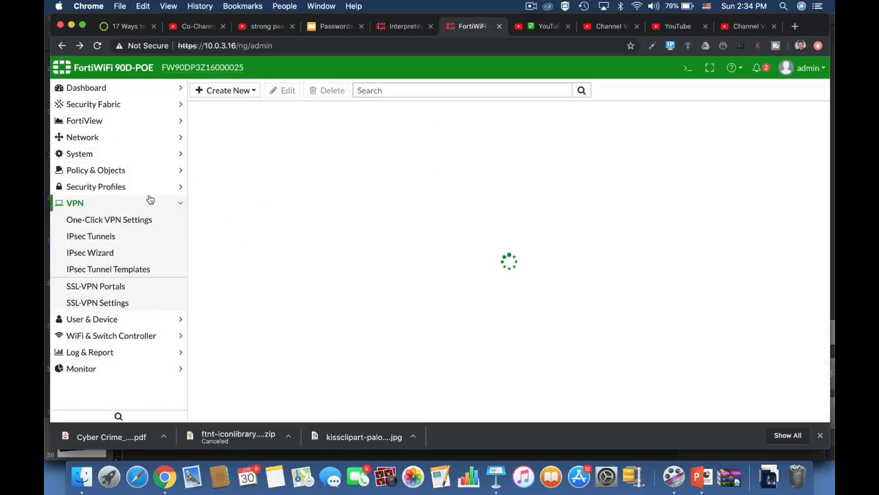
left_click(178, 236)
left_click(237, 90)
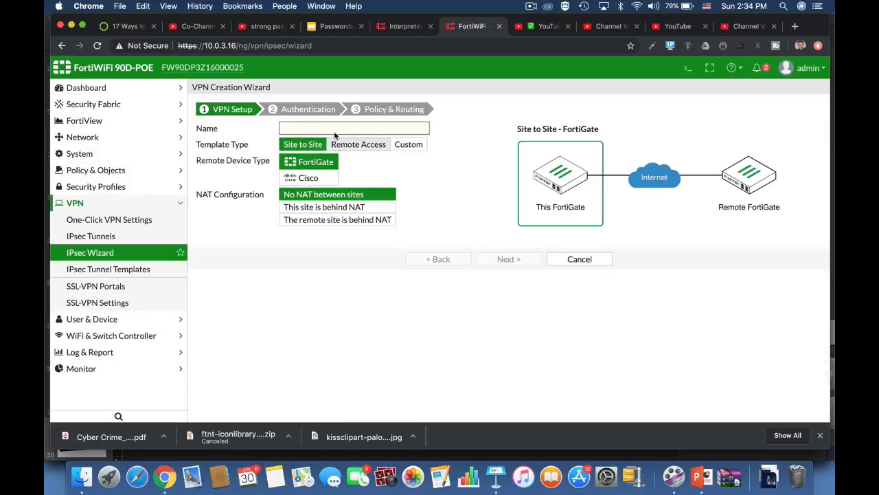
left_click(334, 128)
type("fdfdg")
left_click(496, 258)
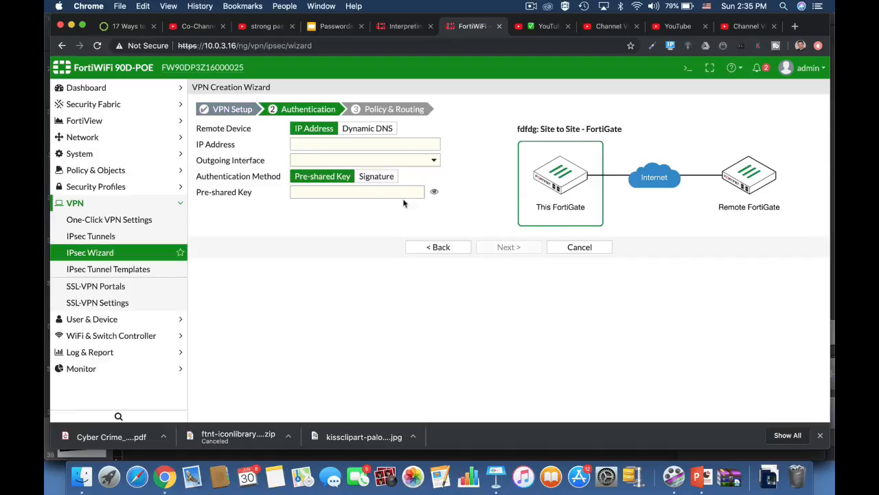
Enter a pre-shared key for the IPsec tunnel and cancel the VPN wizard
left_click(405, 194)
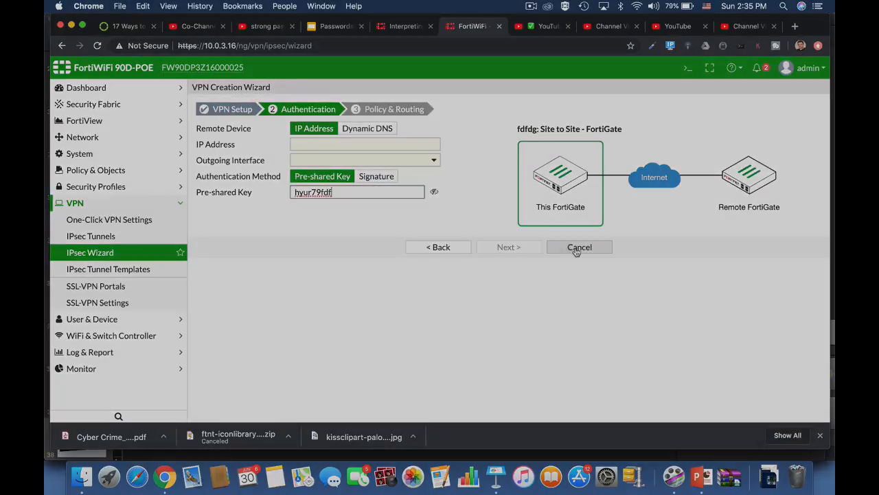
left_click(576, 249)
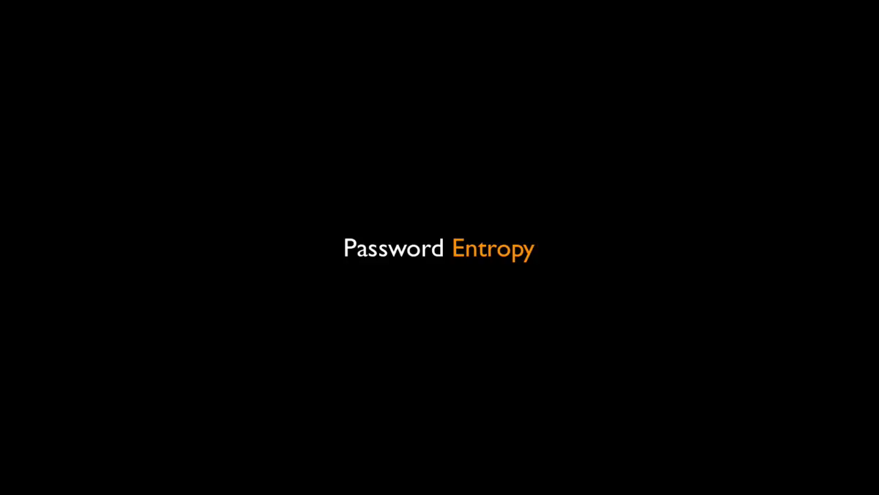
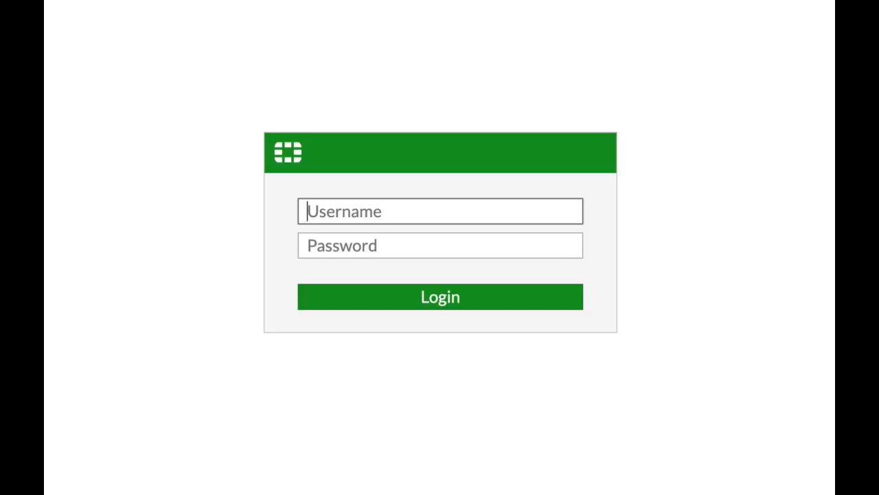
Enter ADMIN as the username on the Fortinet web login form
type("ADMIN")
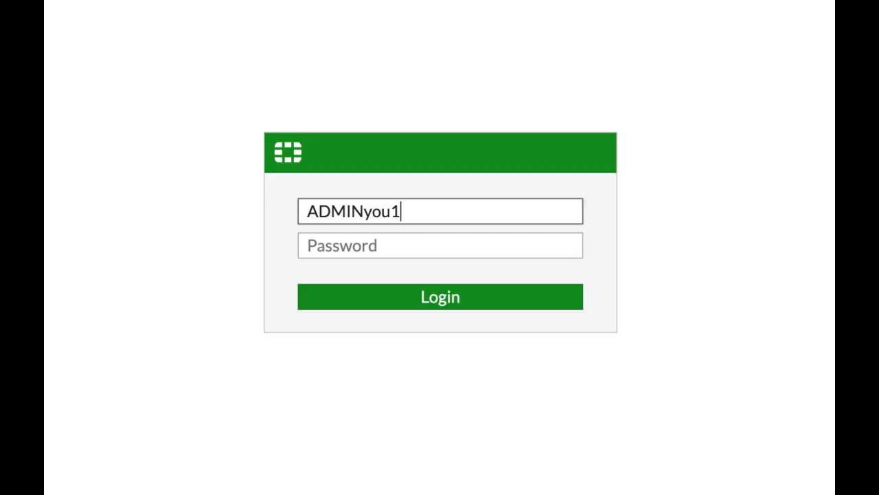
Enter ADMIN as the username on the Fortinet web login form
type("&")
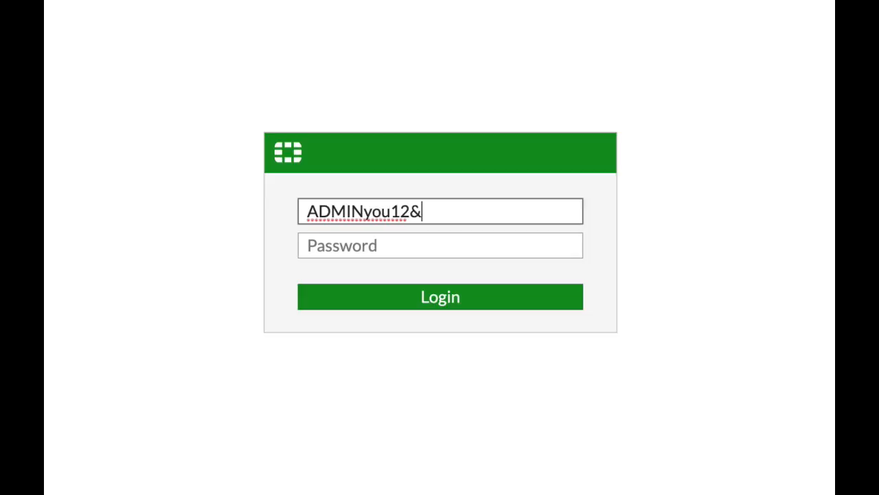